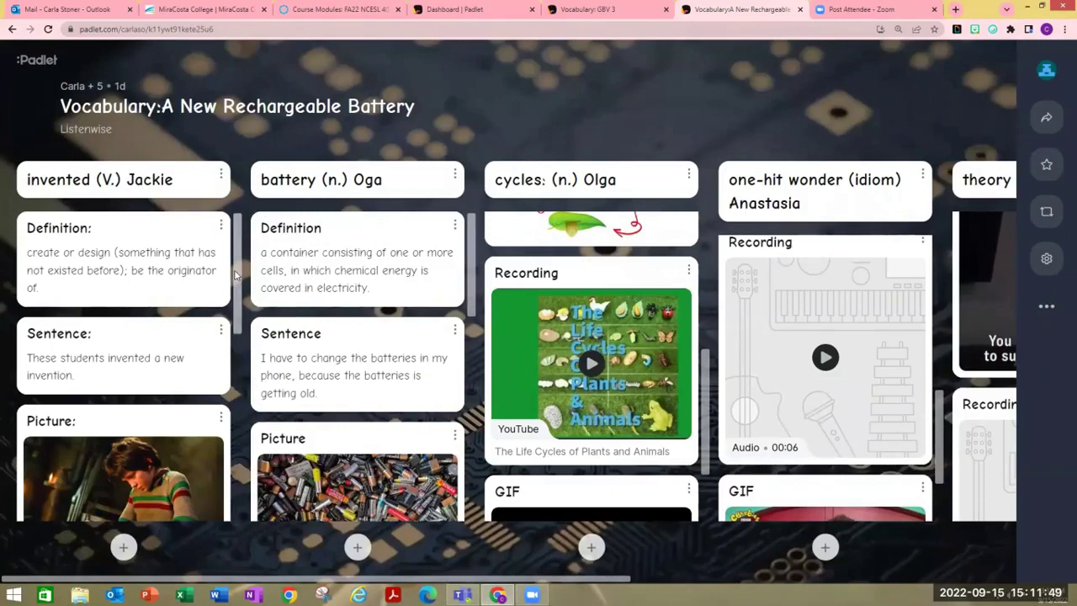
- Play the audio recording in the "invented" column and view the GIF below it
{"action": "left_click_drag", "start_coordinate": [235, 274], "coordinate": [235, 351]}
{"action": "scroll", "coordinate": [235, 353], "scroll_direction": "down", "scroll_amount": 3}
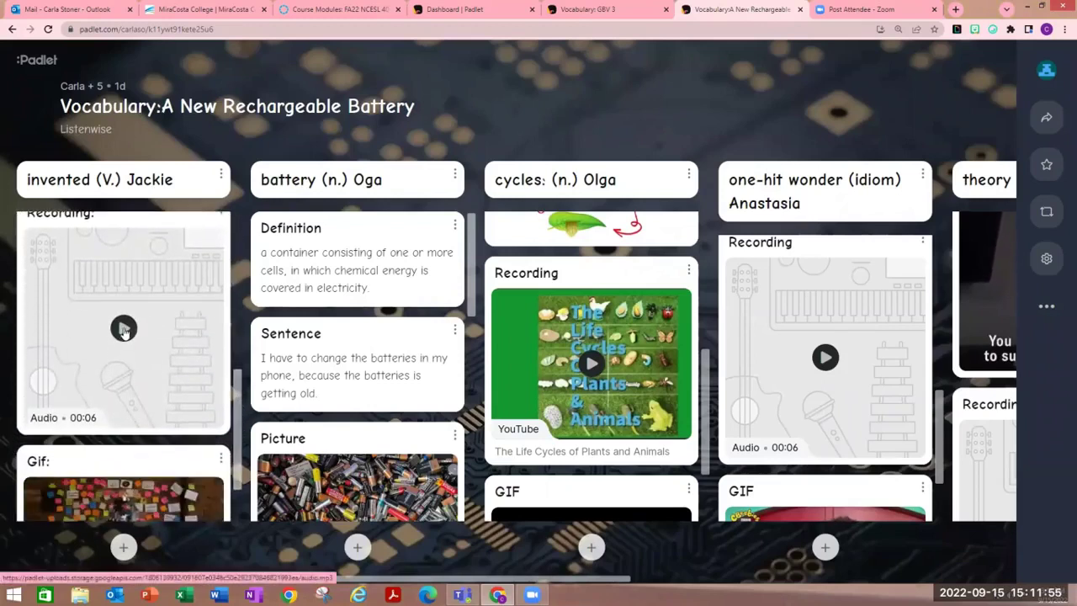
{"action": "left_click", "coordinate": [123, 329]}
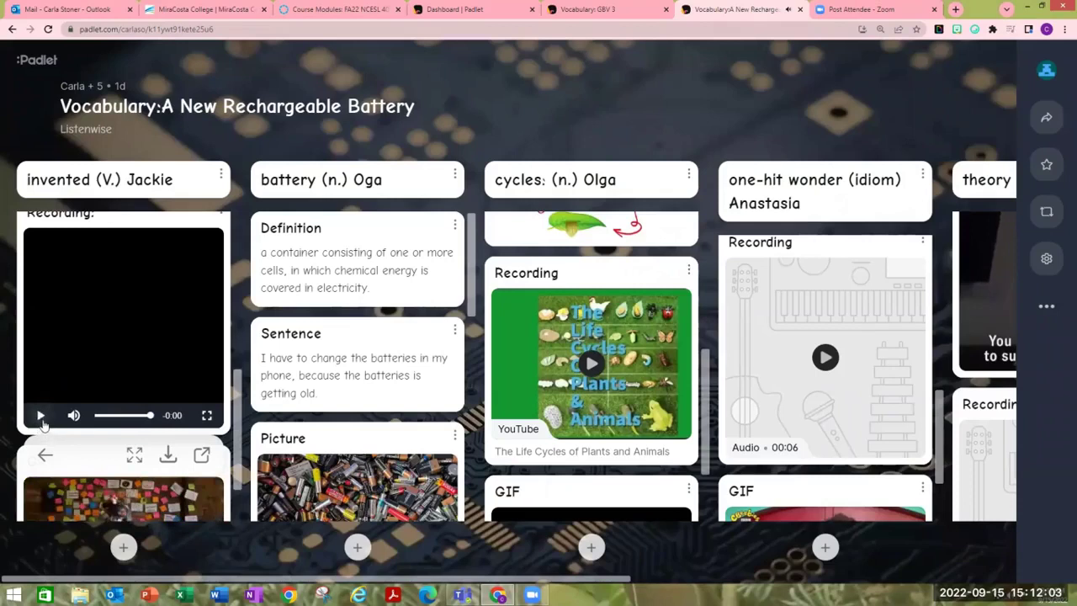
{"action": "scroll", "coordinate": [148, 339], "scroll_direction": "down", "scroll_amount": 2}
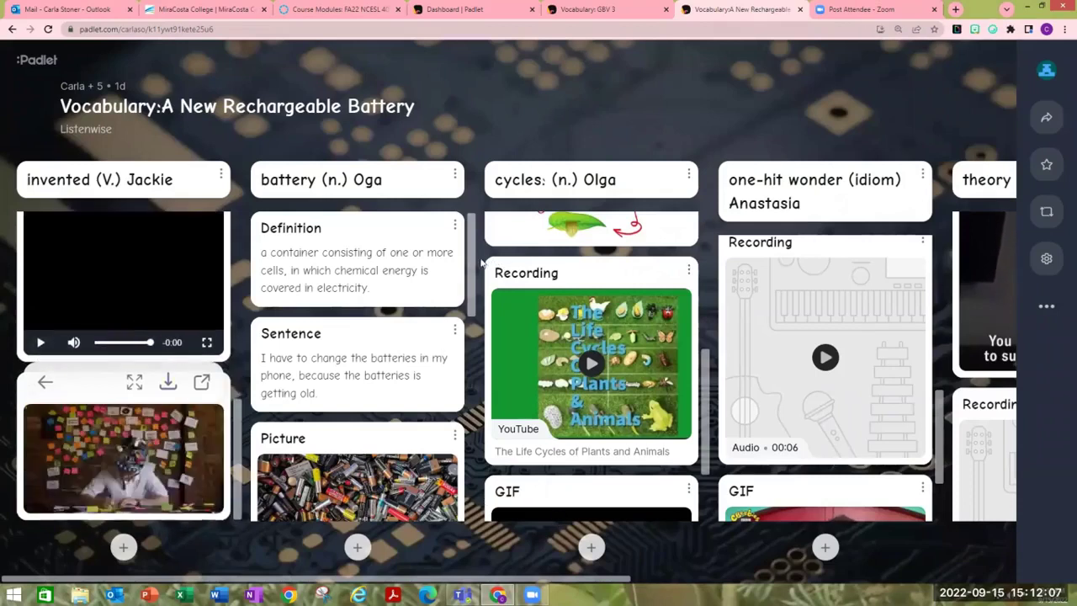
{"action": "scroll", "coordinate": [475, 269], "scroll_direction": "up", "scroll_amount": 2}
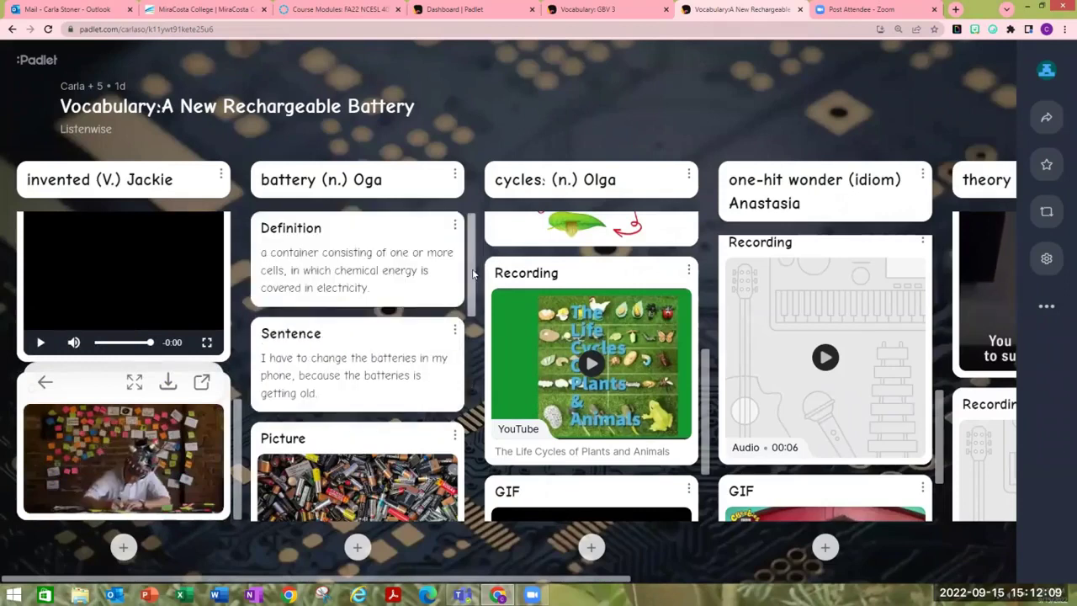
- Review the student posts in the battery, cycles, one-hit wonder, theory and recharge columns, then return to the first column
{"action": "scroll", "coordinate": [473, 274], "scroll_direction": "down", "scroll_amount": 6}
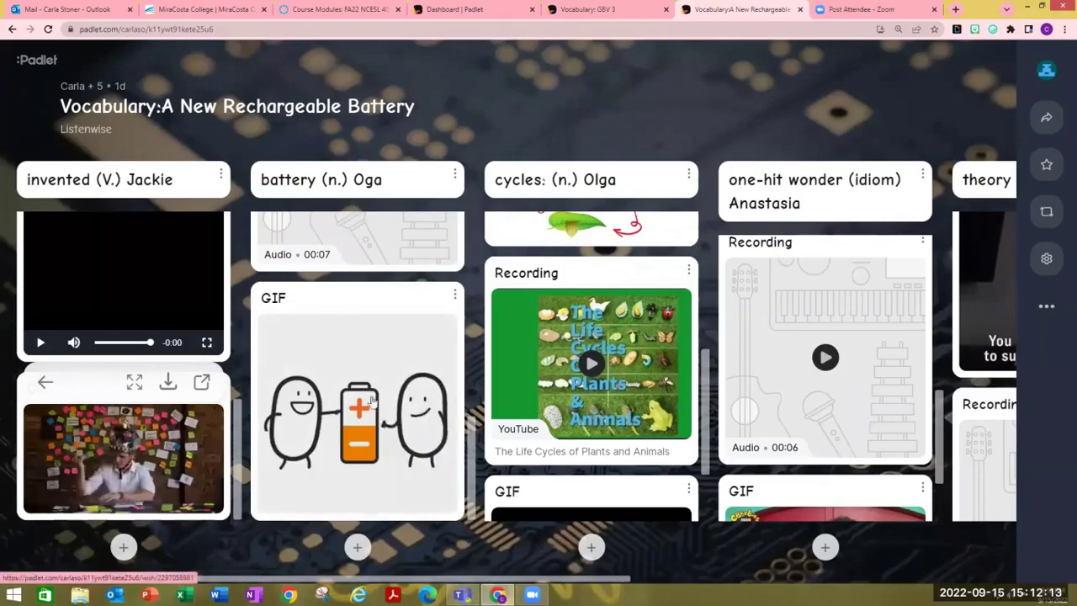
{"action": "scroll", "coordinate": [382, 429], "scroll_direction": "right", "scroll_amount": 5}
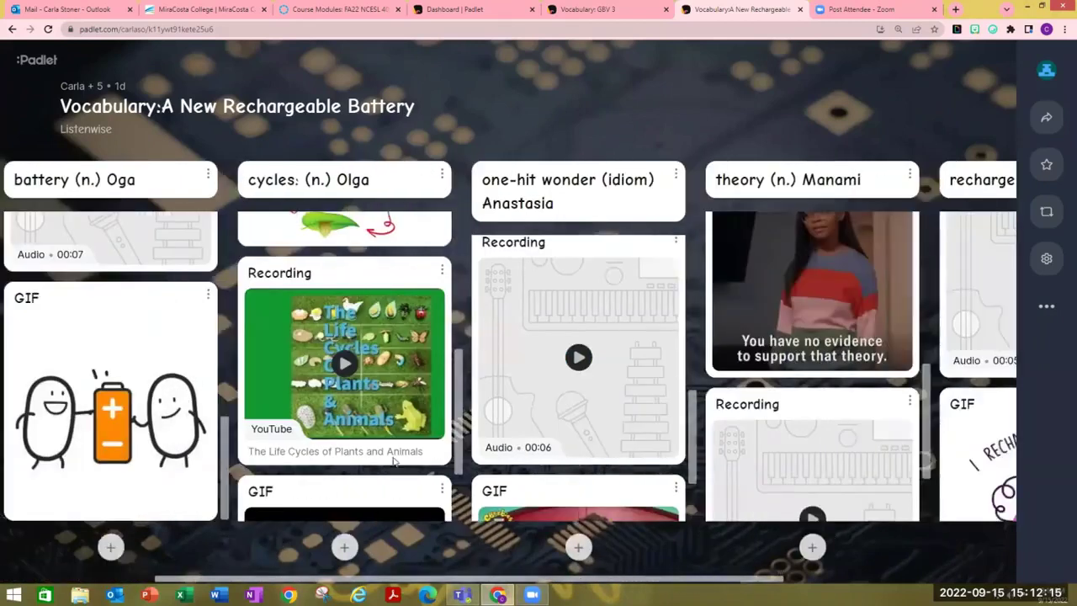
{"action": "scroll", "coordinate": [393, 461], "scroll_direction": "right", "scroll_amount": 3}
{"action": "scroll", "coordinate": [289, 389], "scroll_direction": "up", "scroll_amount": 5}
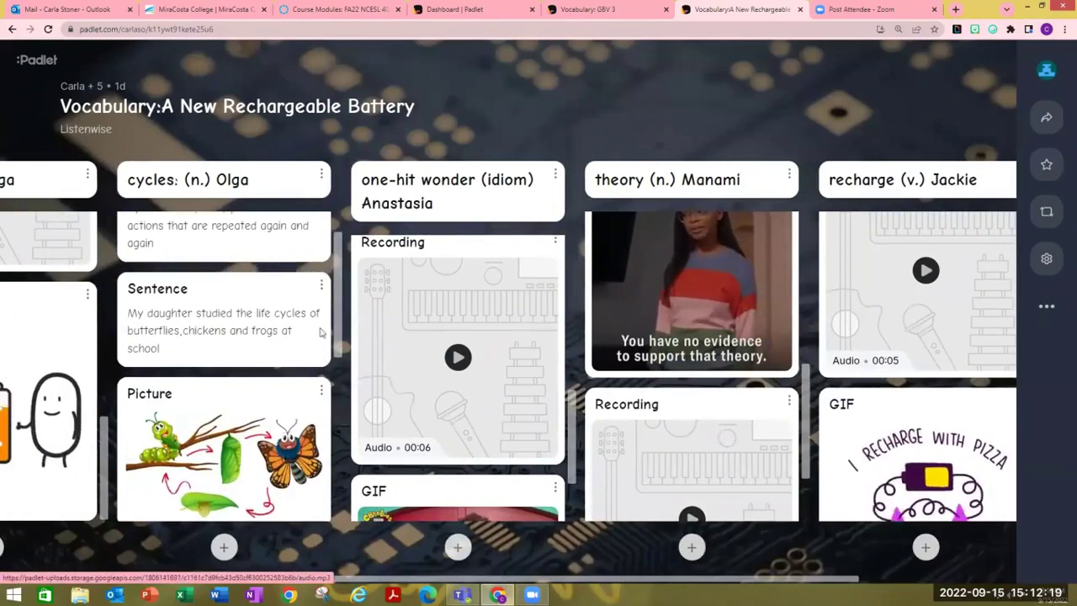
{"action": "left_click_drag", "start_coordinate": [336, 333], "coordinate": [335, 486]}
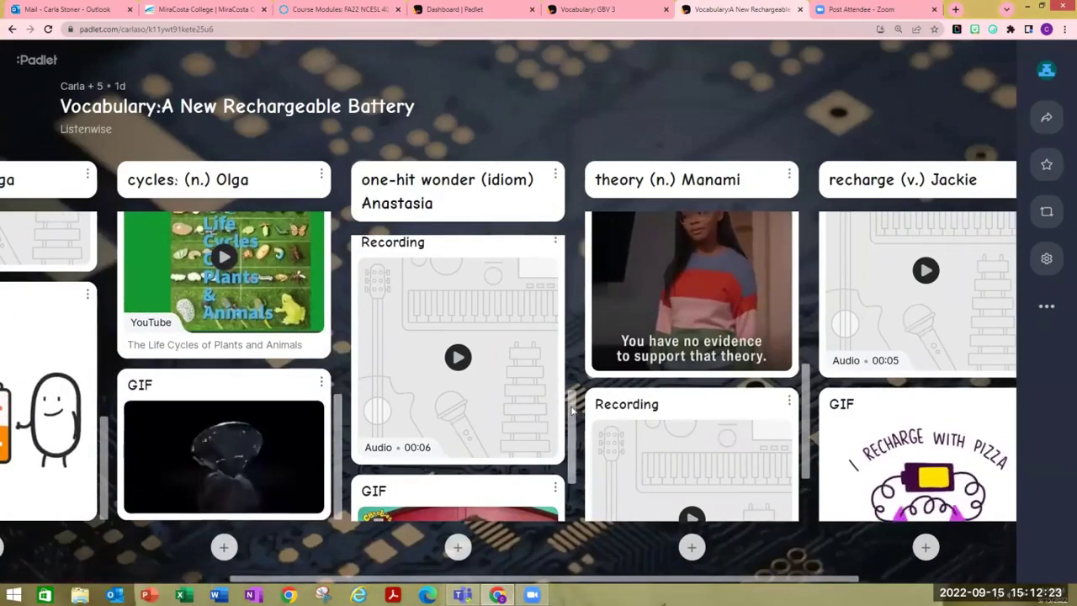
{"action": "left_click_drag", "start_coordinate": [571, 411], "coordinate": [571, 449]}
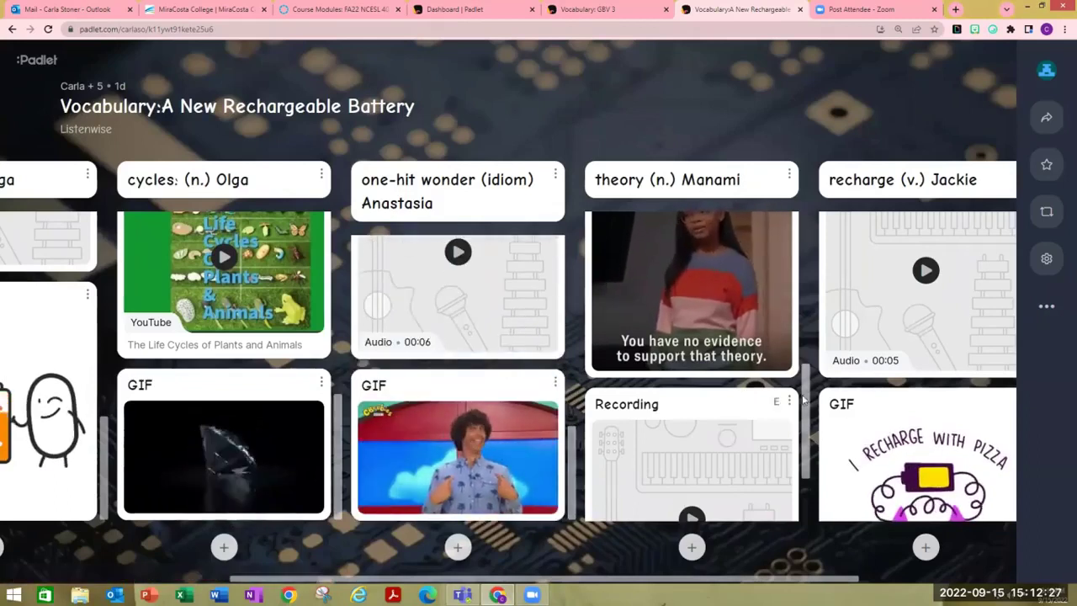
{"action": "left_click_drag", "start_coordinate": [804, 400], "coordinate": [802, 538]}
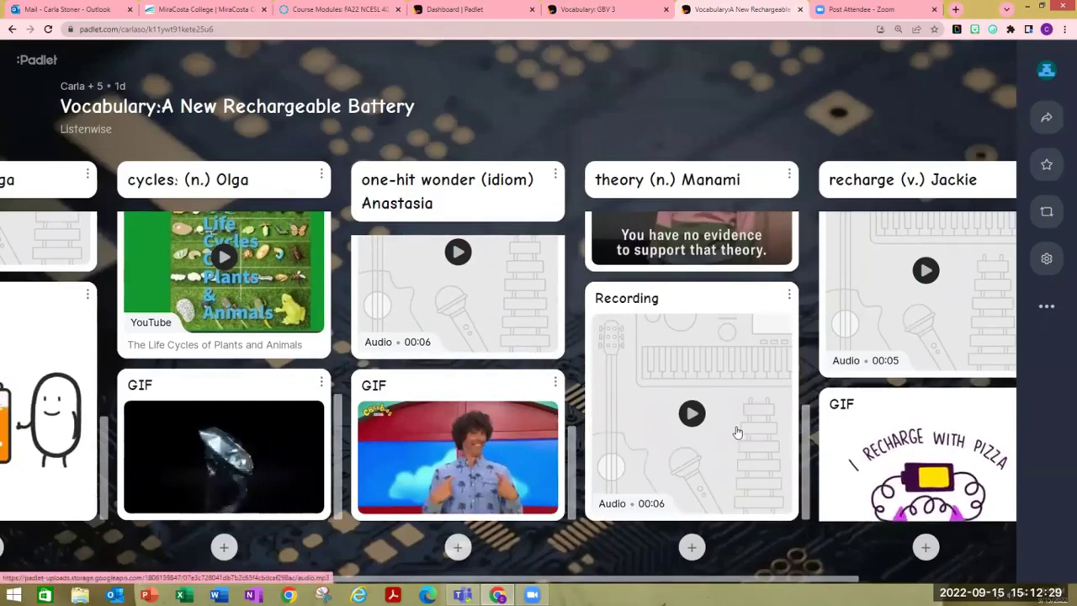
{"action": "scroll", "coordinate": [737, 431], "scroll_direction": "up", "scroll_amount": 3}
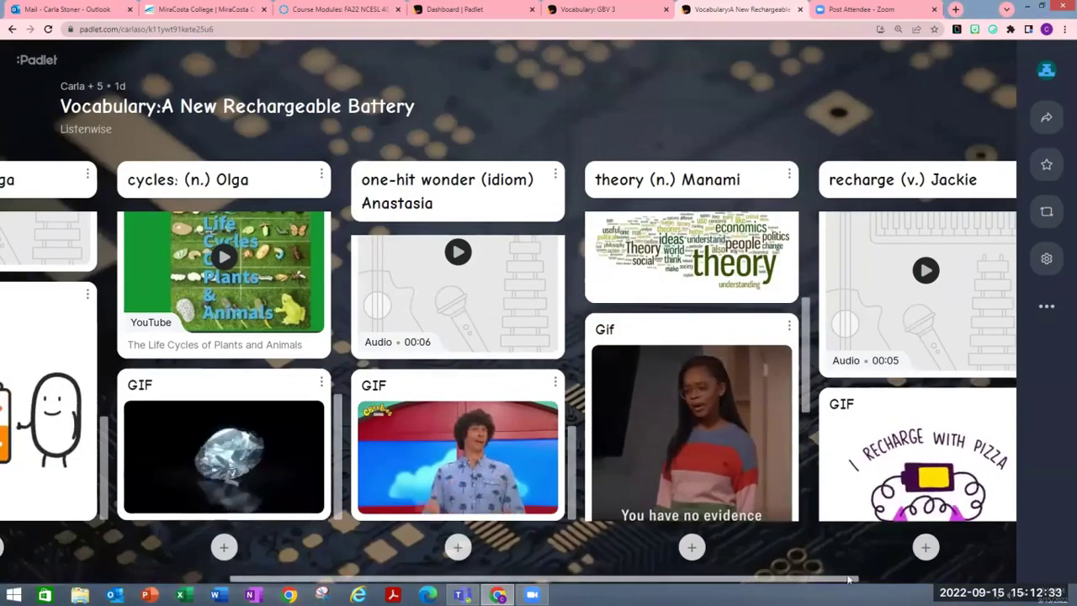
{"action": "left_click_drag", "start_coordinate": [848, 579], "coordinate": [922, 577]}
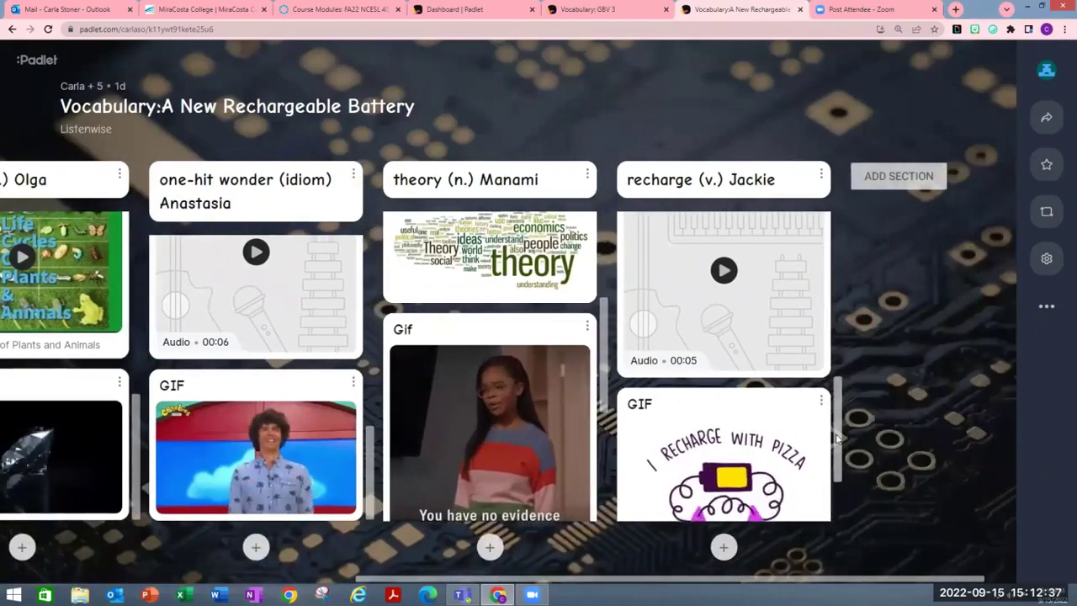
{"action": "left_click_drag", "start_coordinate": [837, 438], "coordinate": [846, 291]}
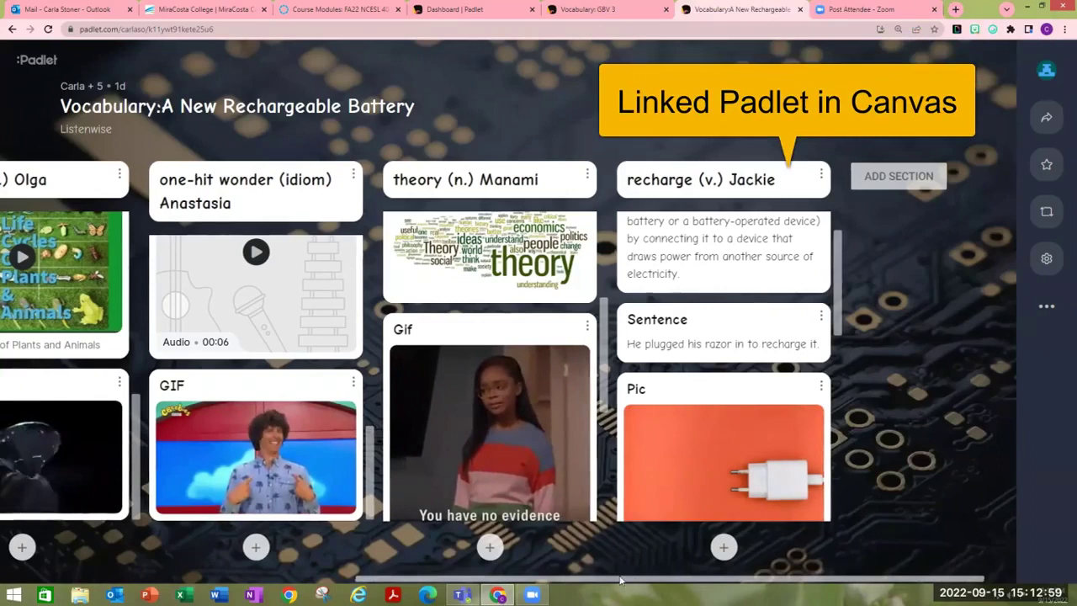
{"action": "left_click_drag", "start_coordinate": [620, 581], "coordinate": [263, 580]}
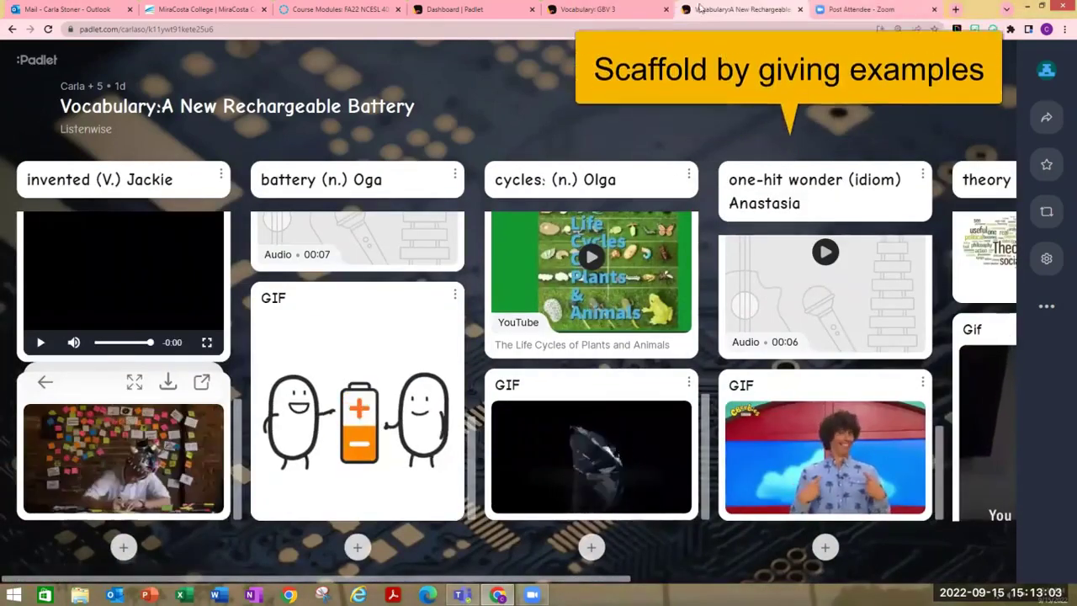
- Switch to the "Vocabulary: GBV 3" padlet and examine the example posts for "deliberate", from definition to recording
{"action": "left_click", "coordinate": [592, 14]}
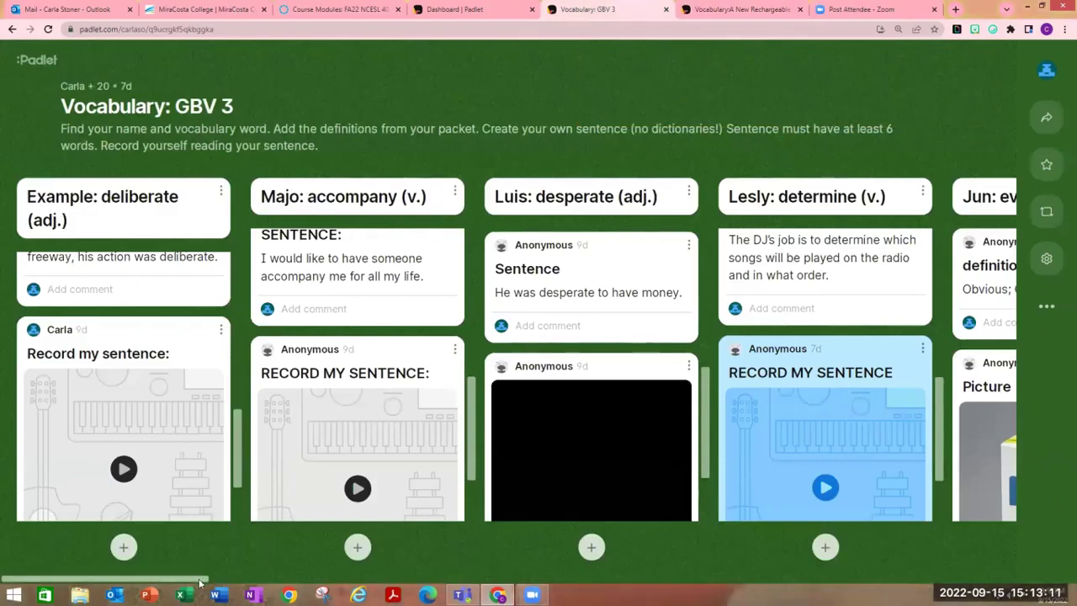
{"action": "left_click_drag", "start_coordinate": [206, 586], "coordinate": [182, 577]}
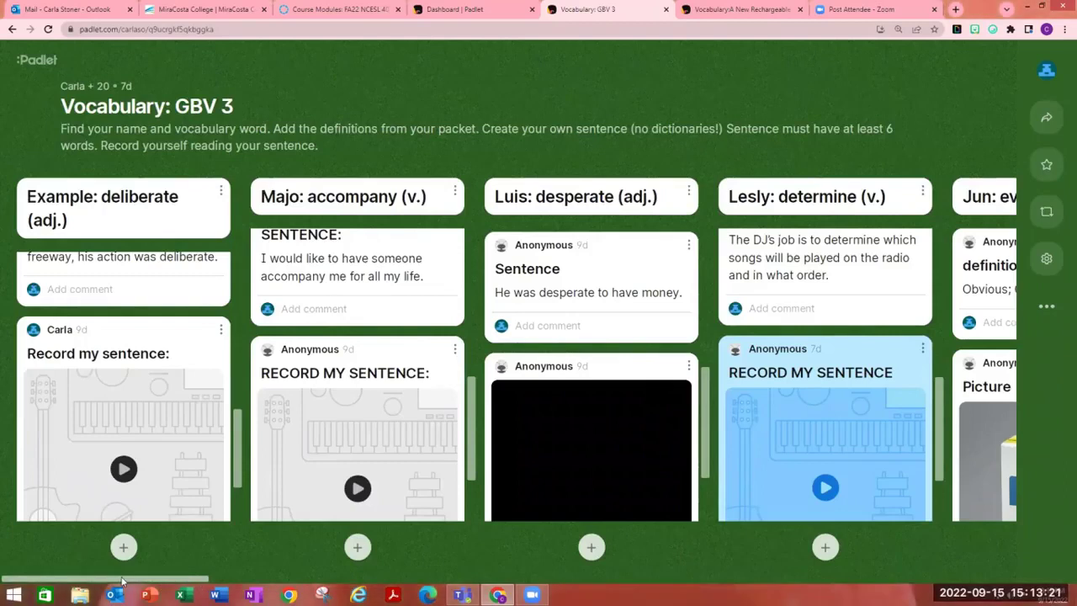
{"action": "scroll", "coordinate": [207, 373], "scroll_direction": "down", "scroll_amount": 2}
{"action": "scroll", "coordinate": [168, 319], "scroll_direction": "up", "scroll_amount": 5}
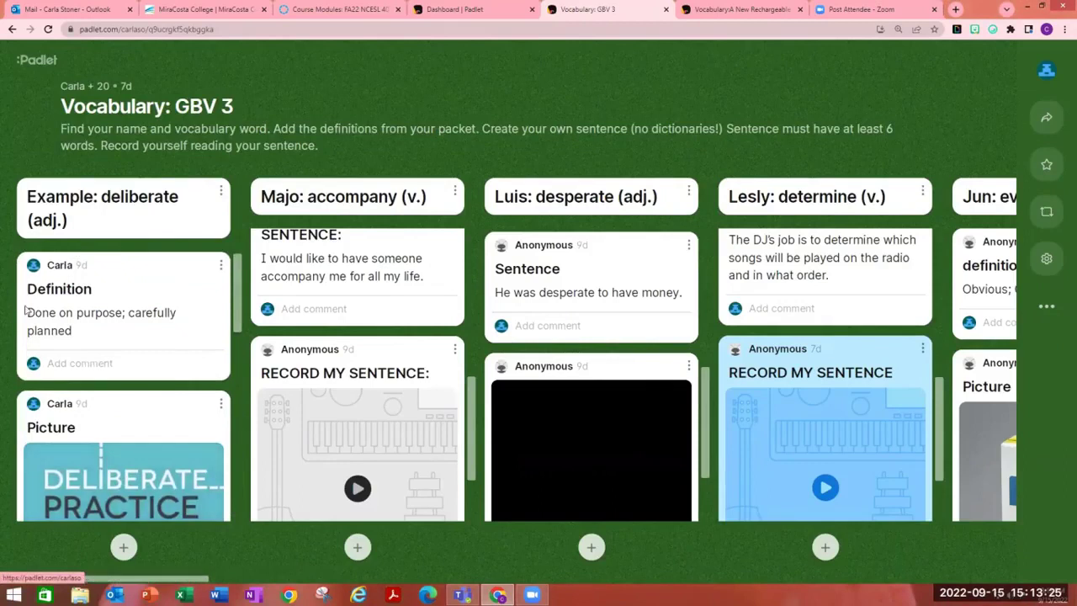
{"action": "scroll", "coordinate": [202, 404], "scroll_direction": "down", "scroll_amount": 5}
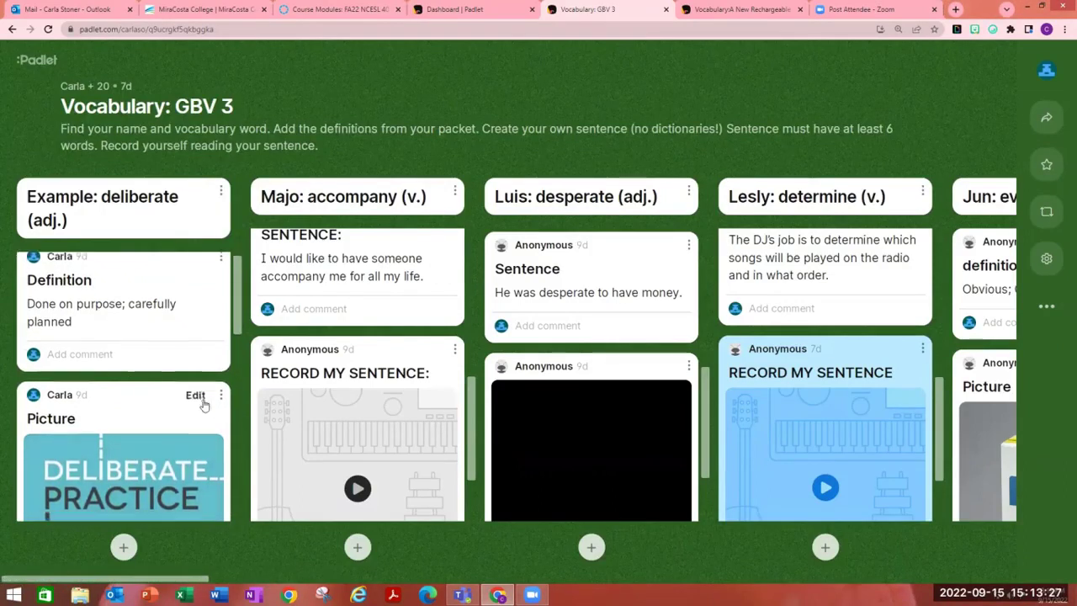
{"action": "scroll", "coordinate": [202, 404], "scroll_direction": "up", "scroll_amount": 1}
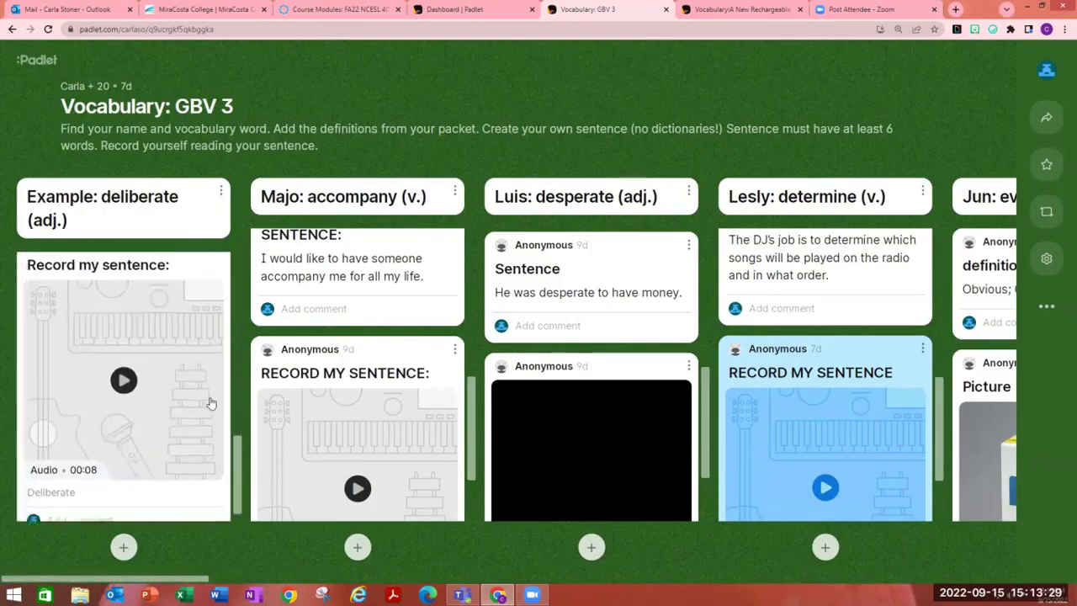
- Browse the student columns of the "Vocabulary: GBV 3" padlet, examining their definitions, pictures, sentences and recordings
{"action": "left_click_drag", "start_coordinate": [192, 580], "coordinate": [239, 584]}
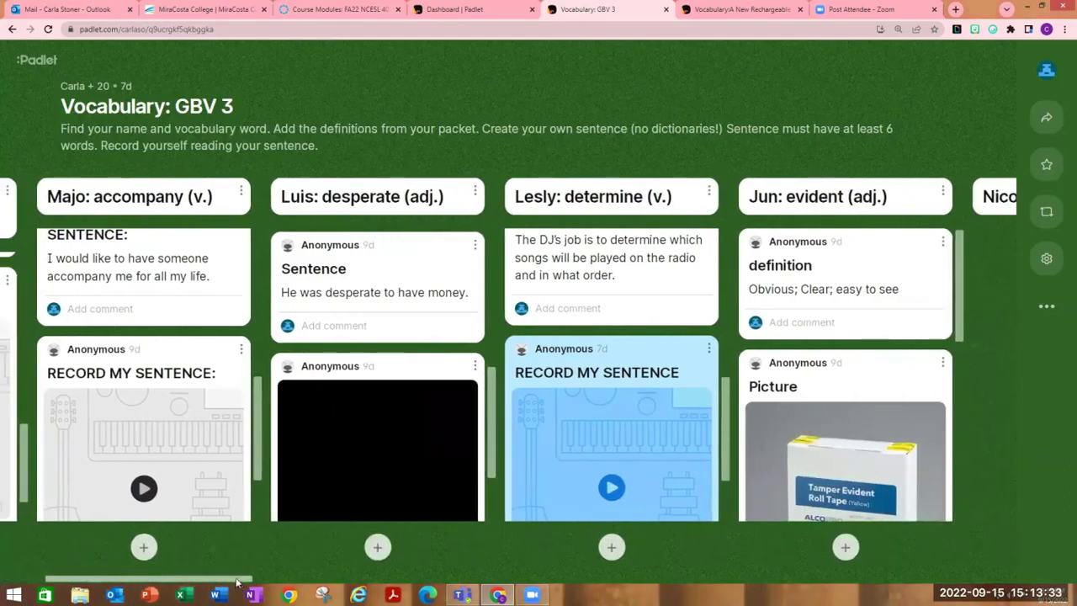
{"action": "left_click_drag", "start_coordinate": [256, 400], "coordinate": [262, 460]}
{"action": "left_click_drag", "start_coordinate": [271, 401], "coordinate": [301, 229]}
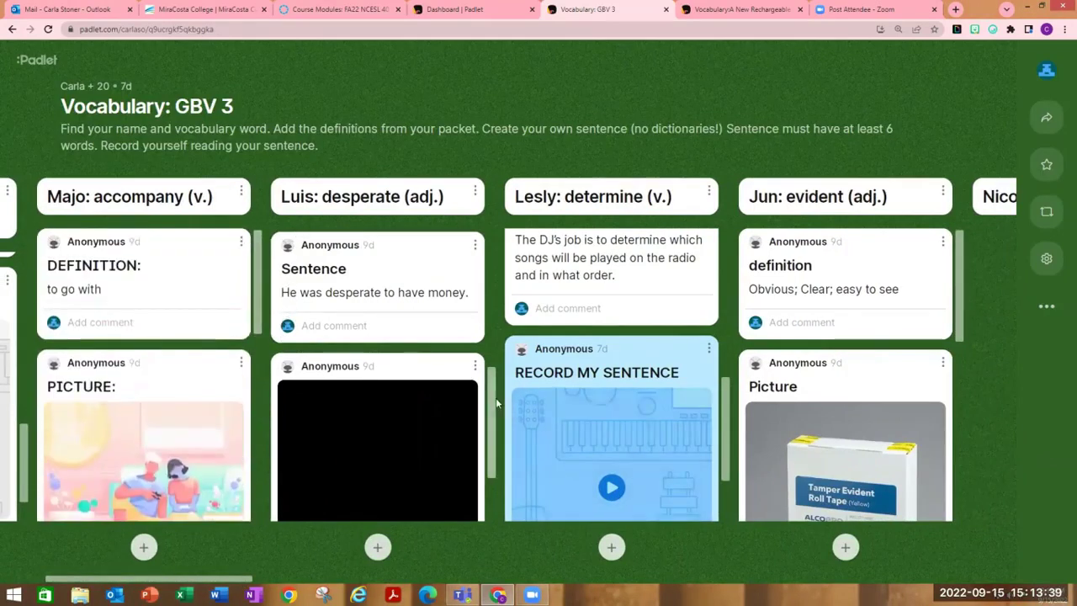
{"action": "left_click_drag", "start_coordinate": [491, 461], "coordinate": [488, 503]}
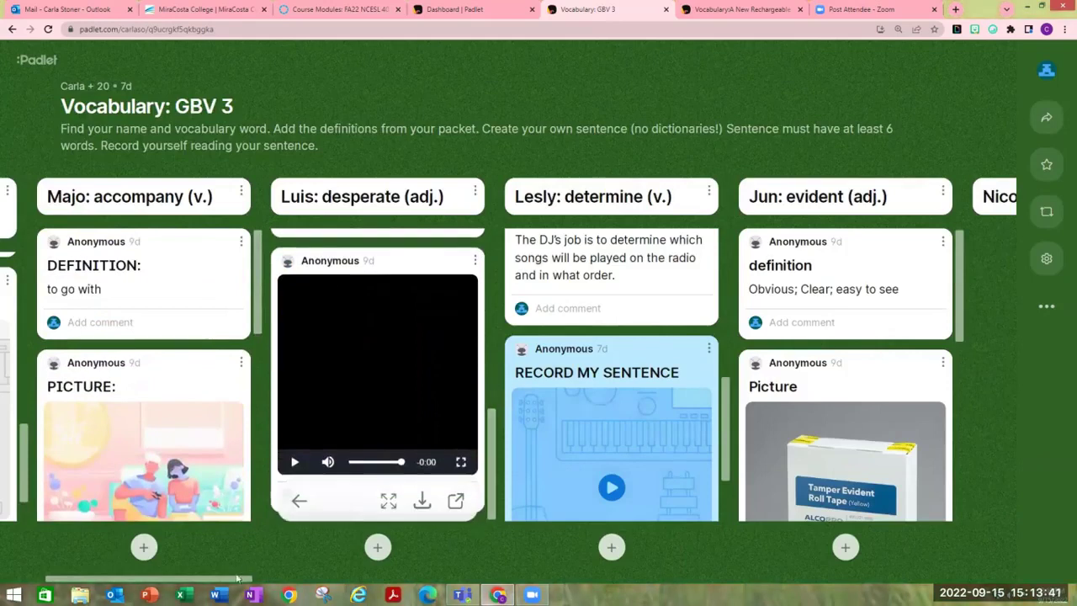
{"action": "left_click_drag", "start_coordinate": [217, 578], "coordinate": [489, 589]}
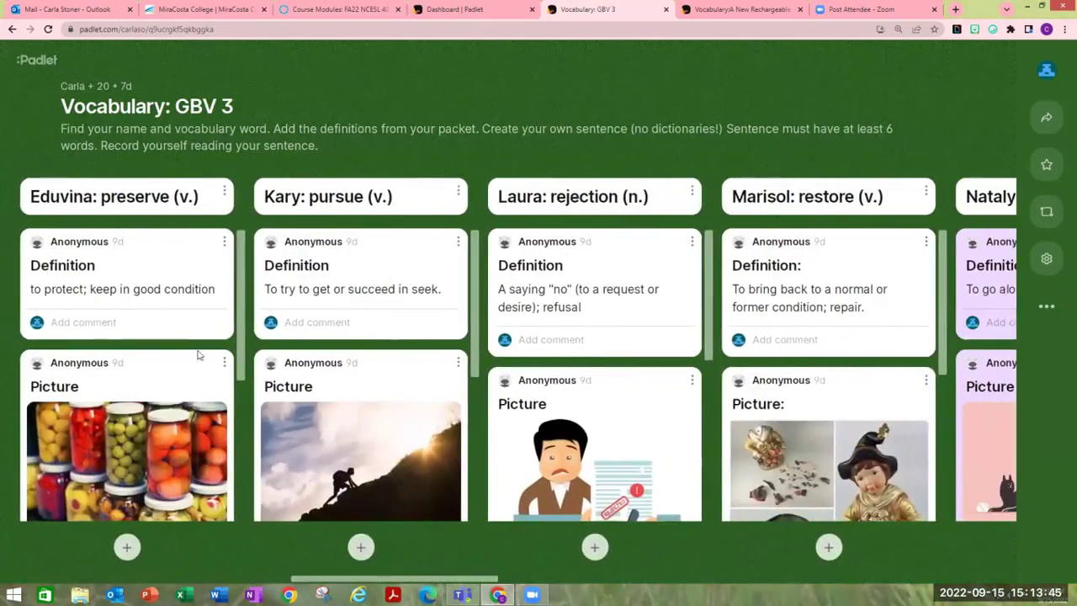
{"action": "left_click_drag", "start_coordinate": [239, 353], "coordinate": [259, 499]}
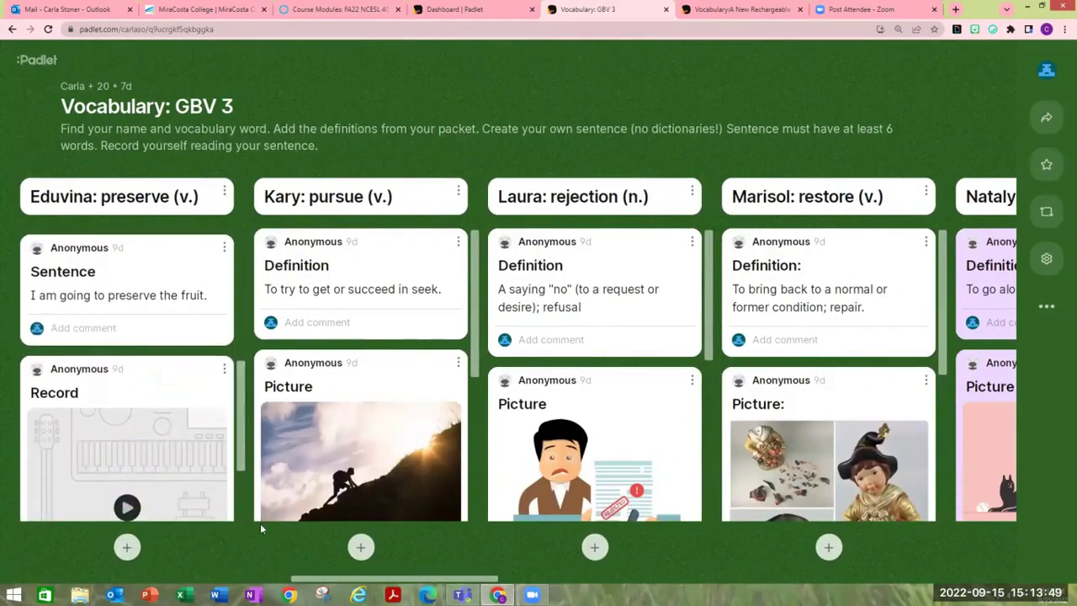
{"action": "left_click_drag", "start_coordinate": [311, 581], "coordinate": [744, 543]}
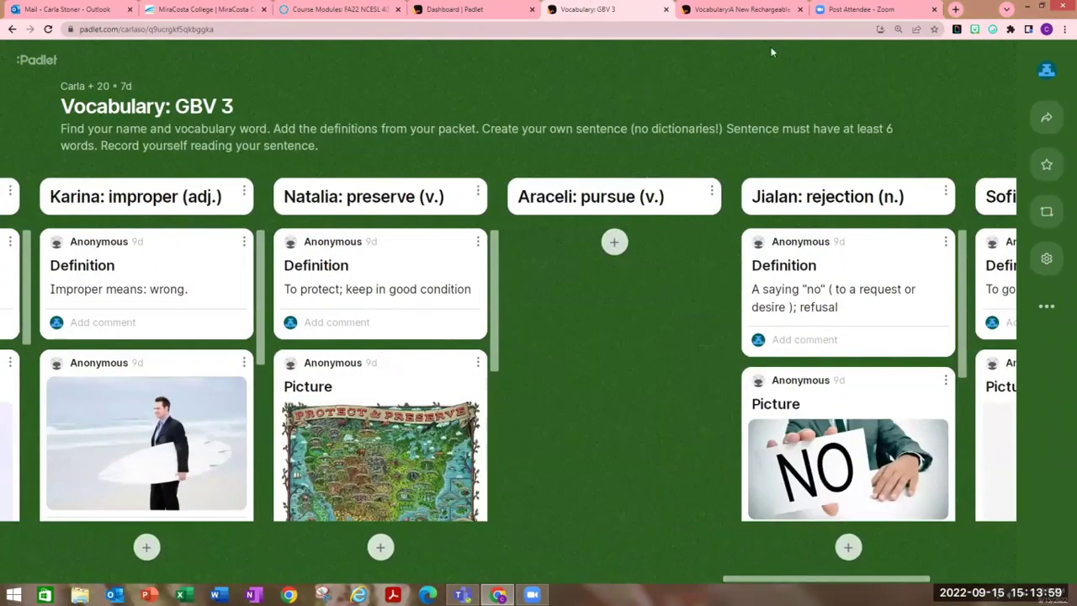
- Go back to the Padlet dashboard and make a new padlet with the Shelf layout
{"action": "left_click", "coordinate": [1046, 308]}
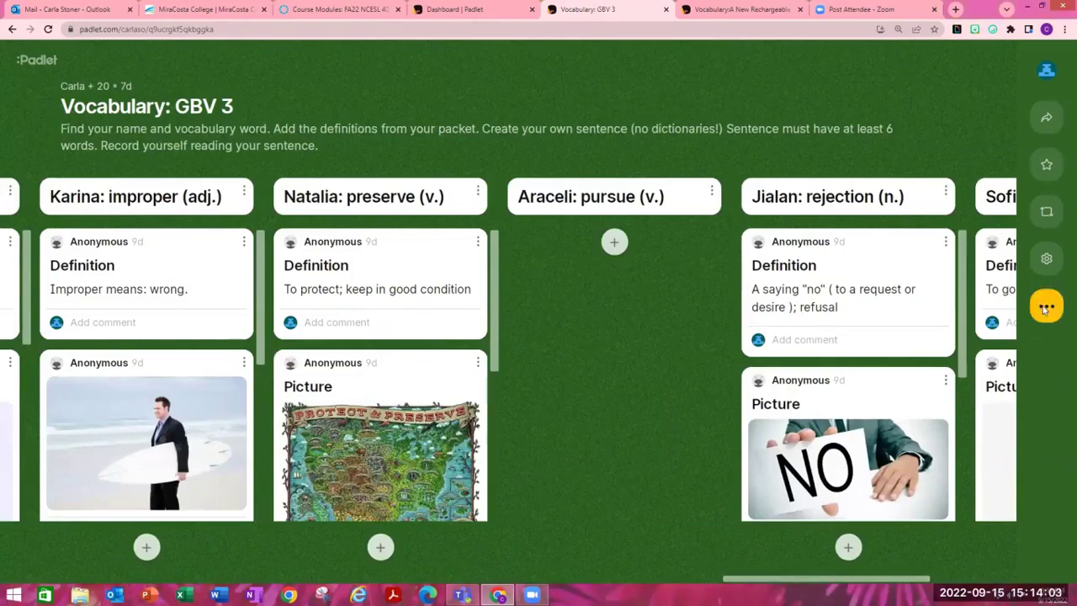
{"action": "left_click", "coordinate": [957, 100]}
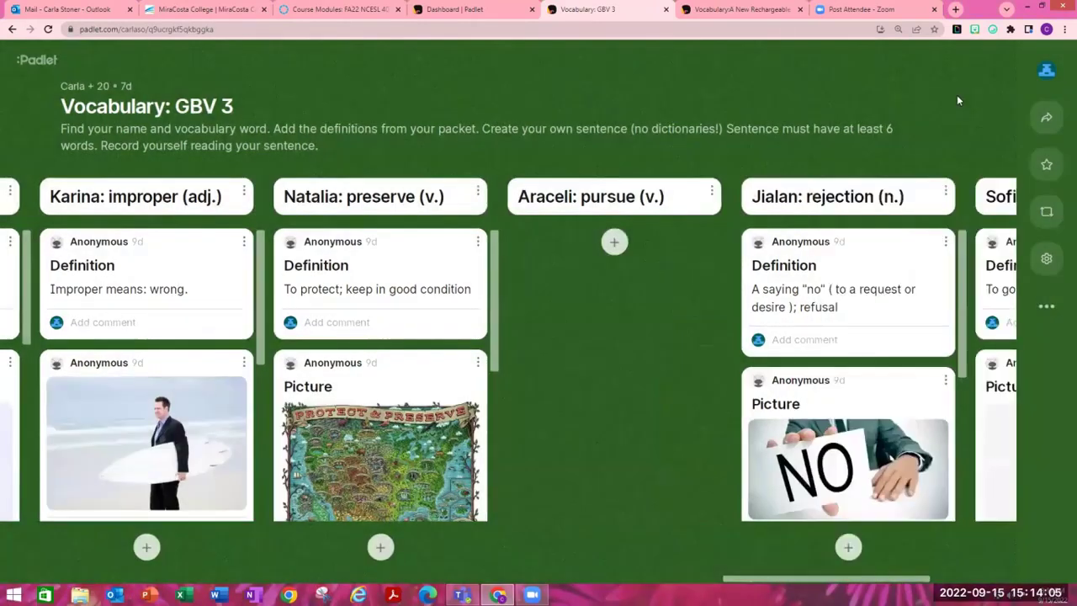
{"action": "left_click", "coordinate": [19, 59]}
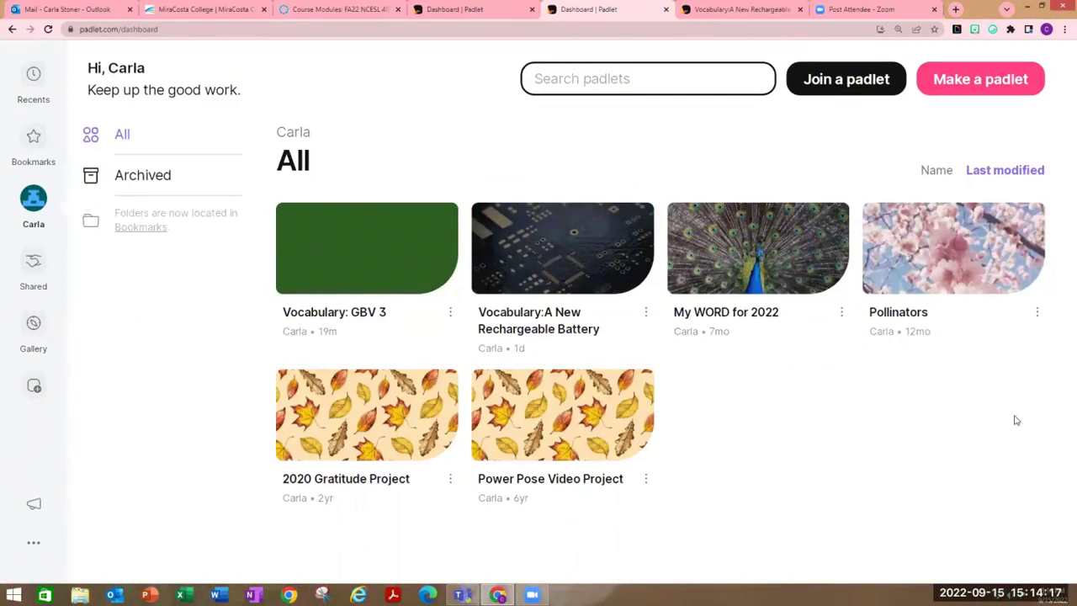
{"action": "left_click", "coordinate": [986, 85]}
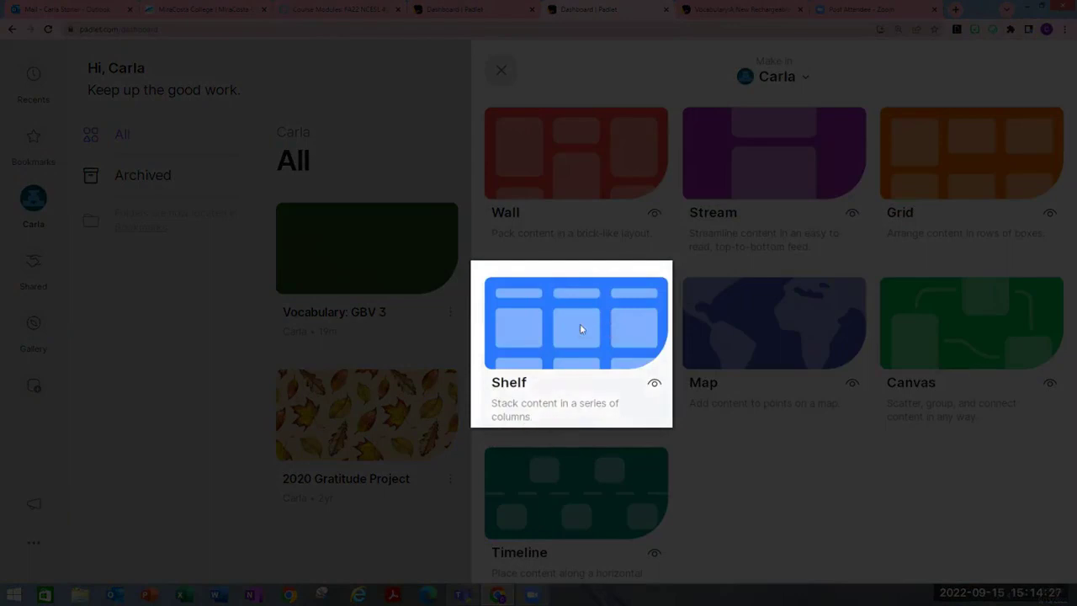
{"action": "left_click", "coordinate": [581, 329]}
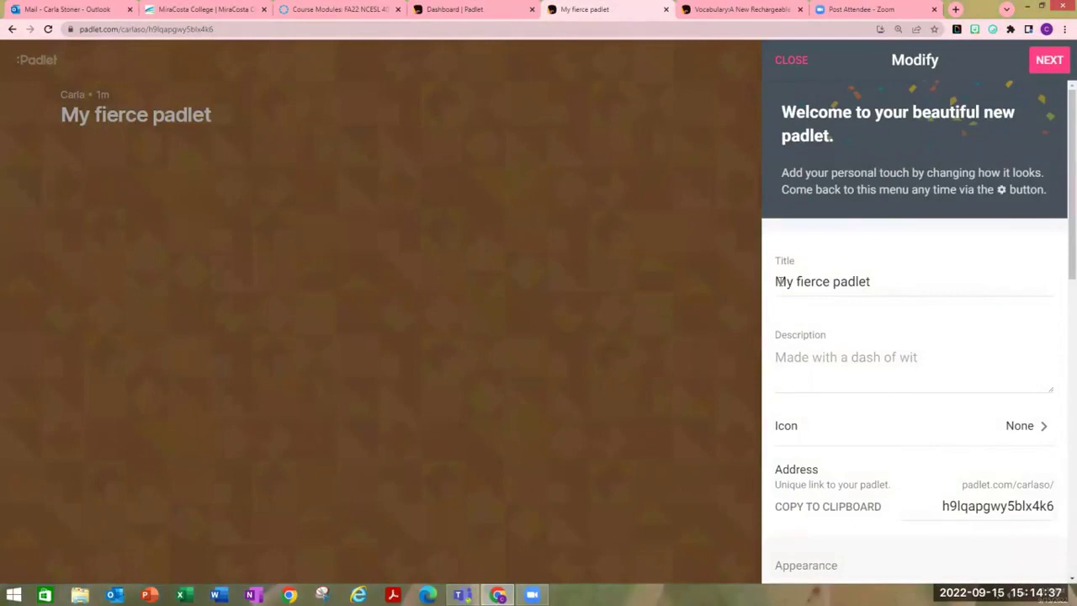
- Title the new padlet "Demo" and set its wallpaper to Picnic from the textures and patterns
{"action": "left_click_drag", "start_coordinate": [777, 282], "coordinate": [894, 273]}
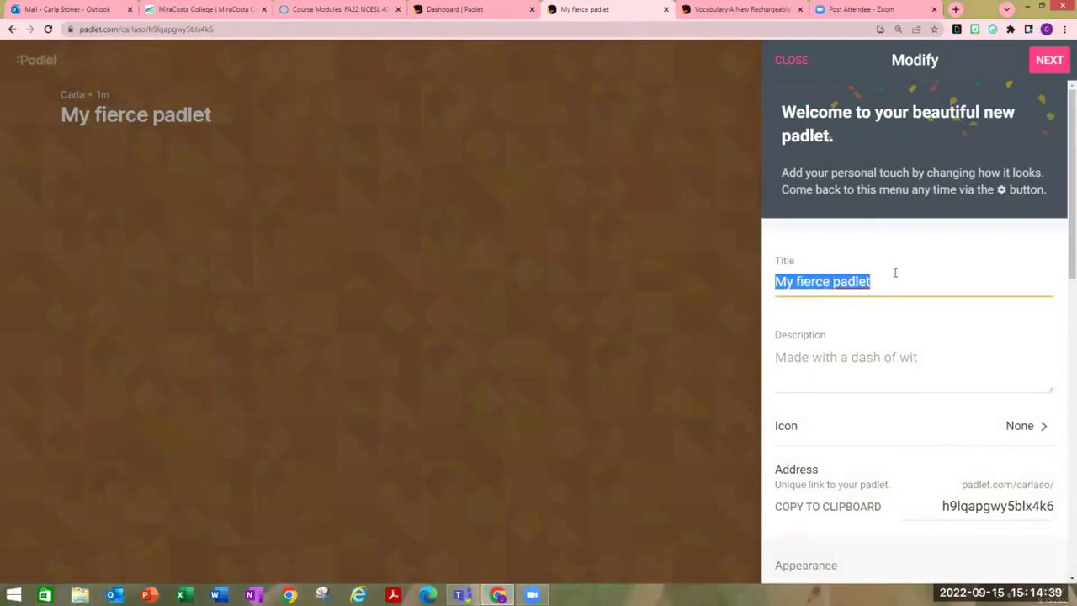
{"action": "type", "text": "Demo"}
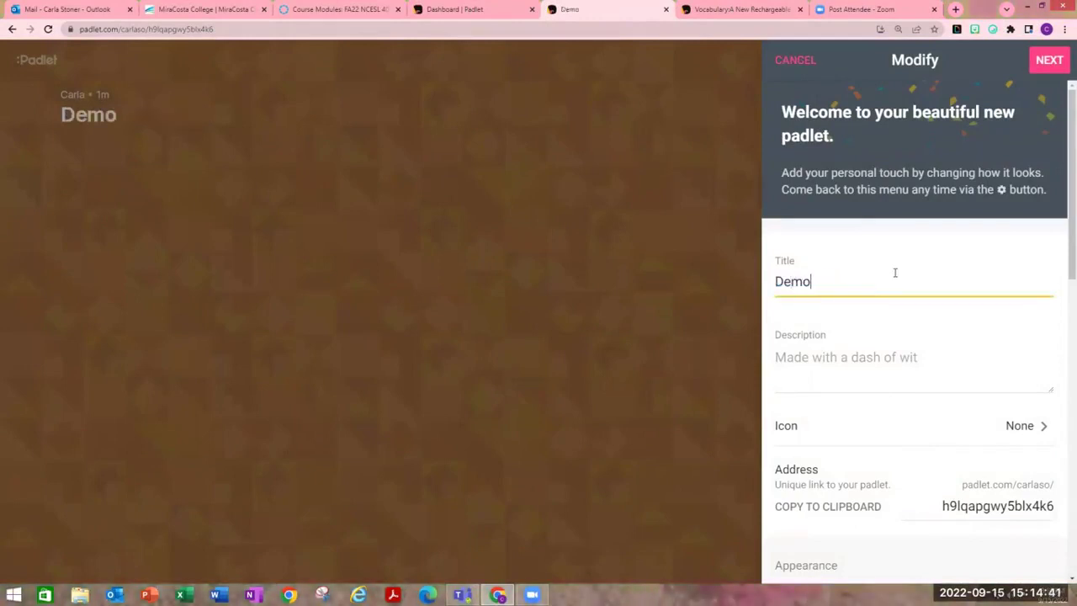
{"action": "scroll", "coordinate": [874, 342], "scroll_direction": "down", "scroll_amount": 3}
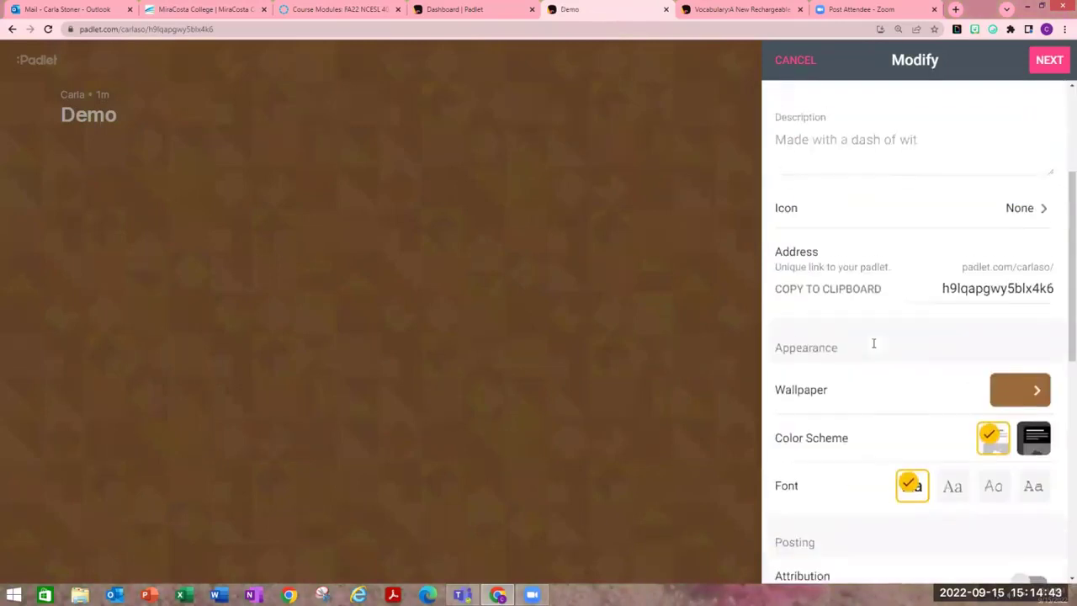
{"action": "left_click", "coordinate": [1040, 328]}
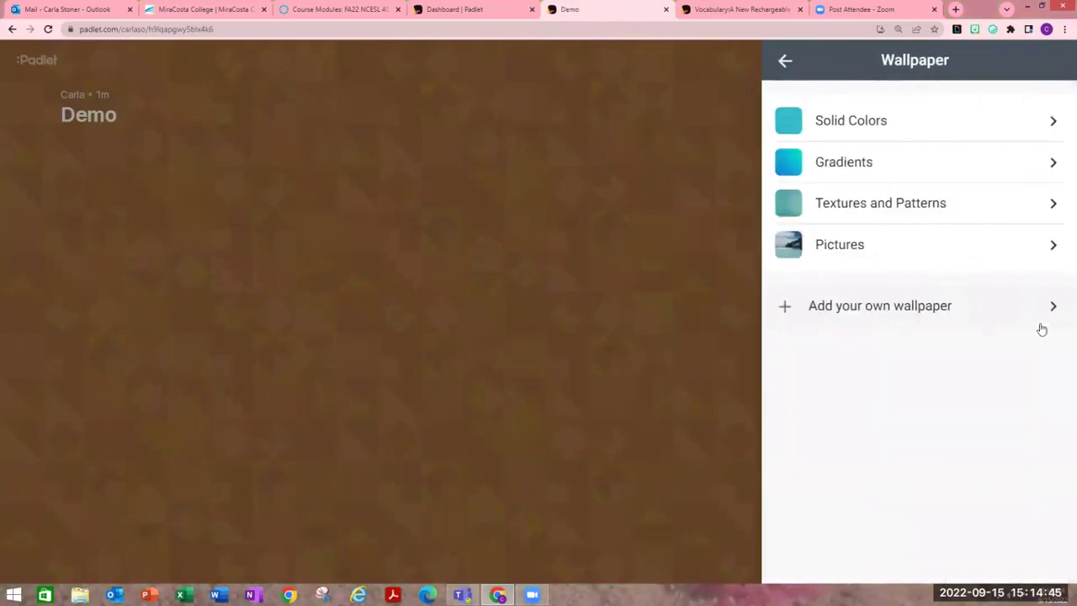
{"action": "left_click", "coordinate": [846, 207]}
{"action": "left_click", "coordinate": [820, 139]}
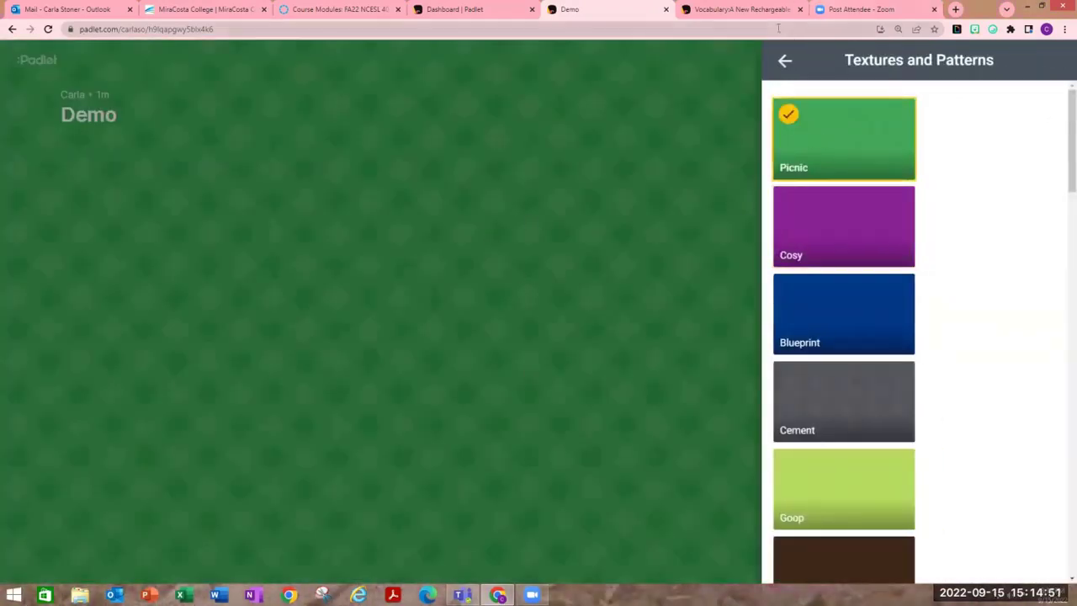
- Leave the wallpaper choices, finish the setup of the "Demo" padlet and start posting
{"action": "left_click", "coordinate": [786, 63]}
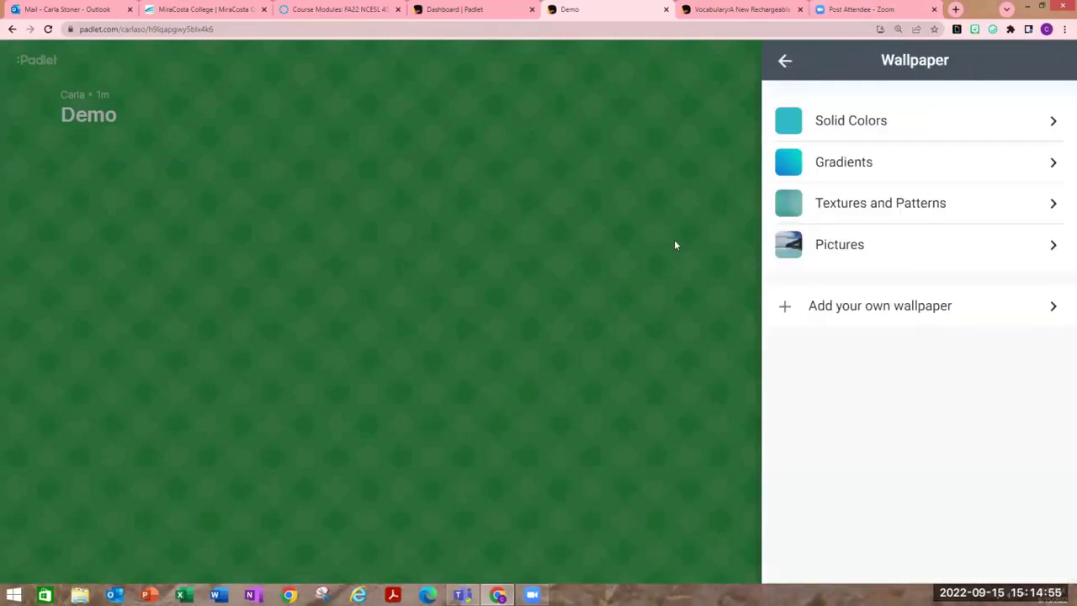
{"action": "key", "text": "Escape"}
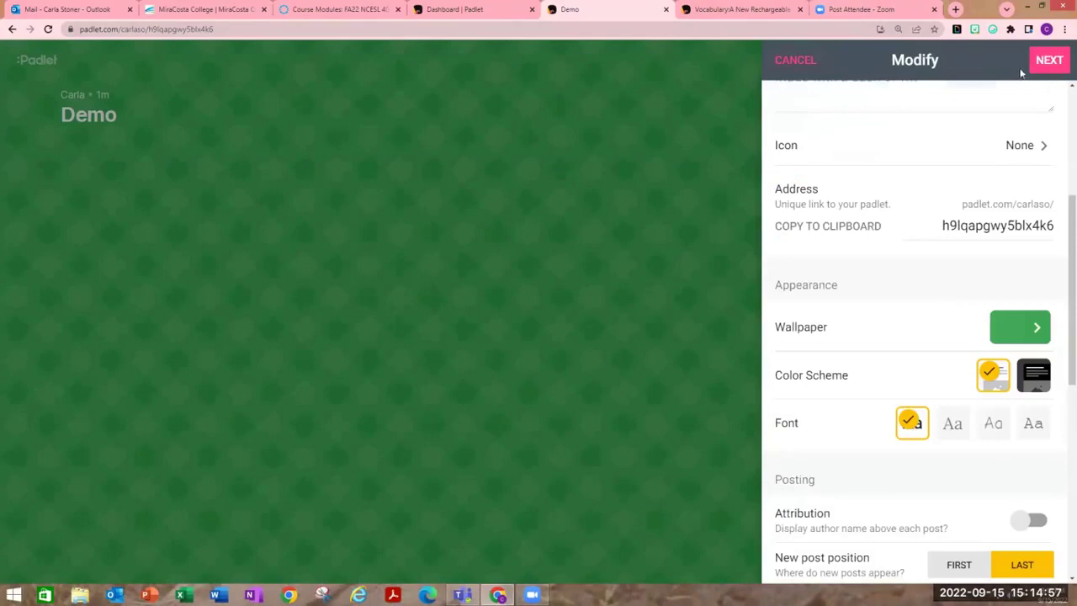
{"action": "left_click", "coordinate": [1049, 61]}
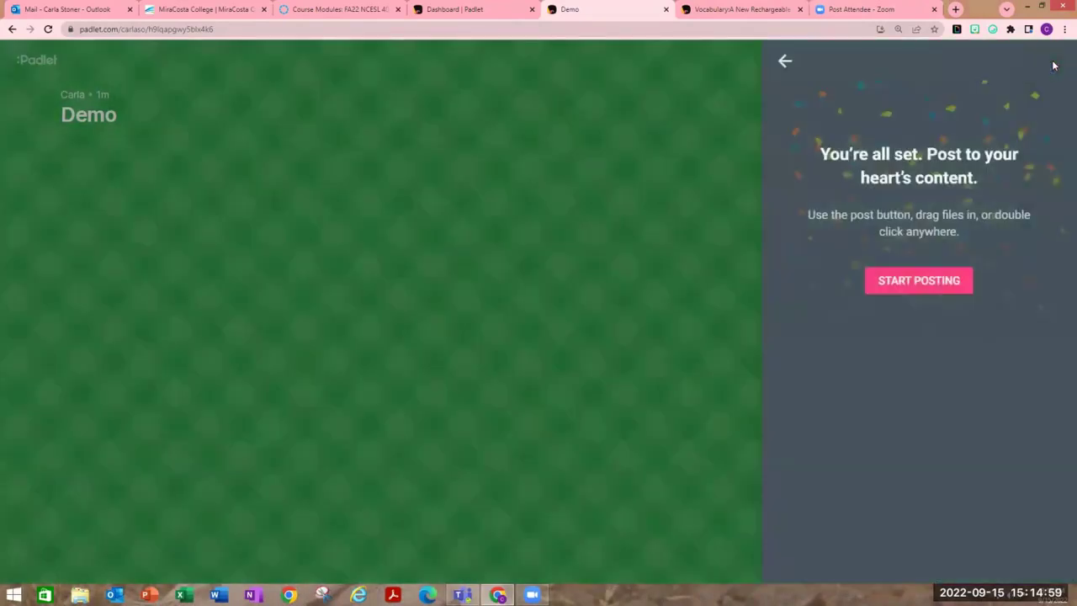
{"action": "left_click", "coordinate": [911, 282]}
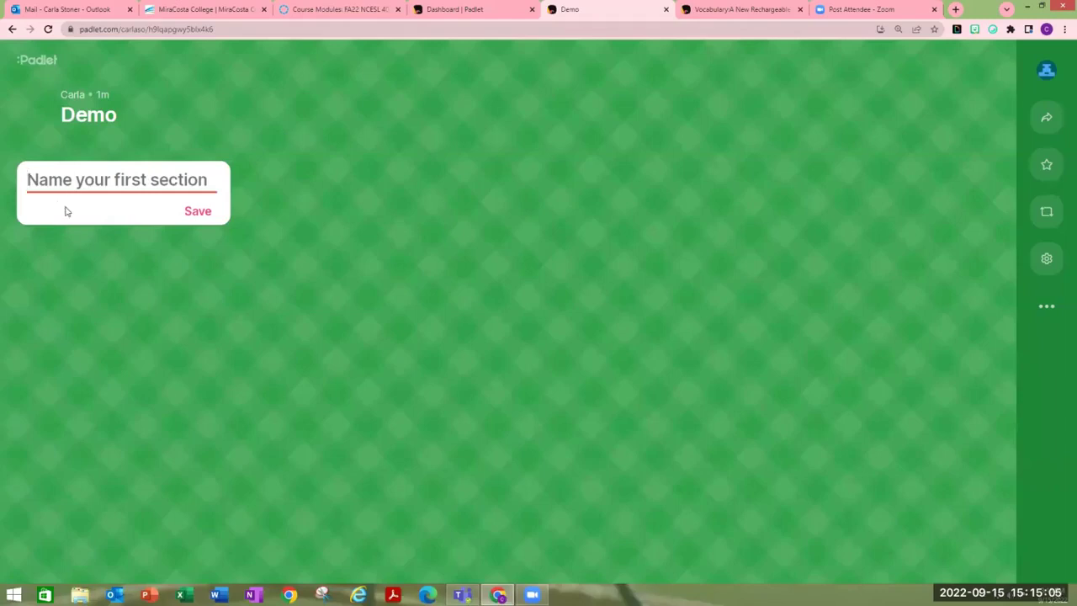
{"action": "type", "text": "Exampl"}
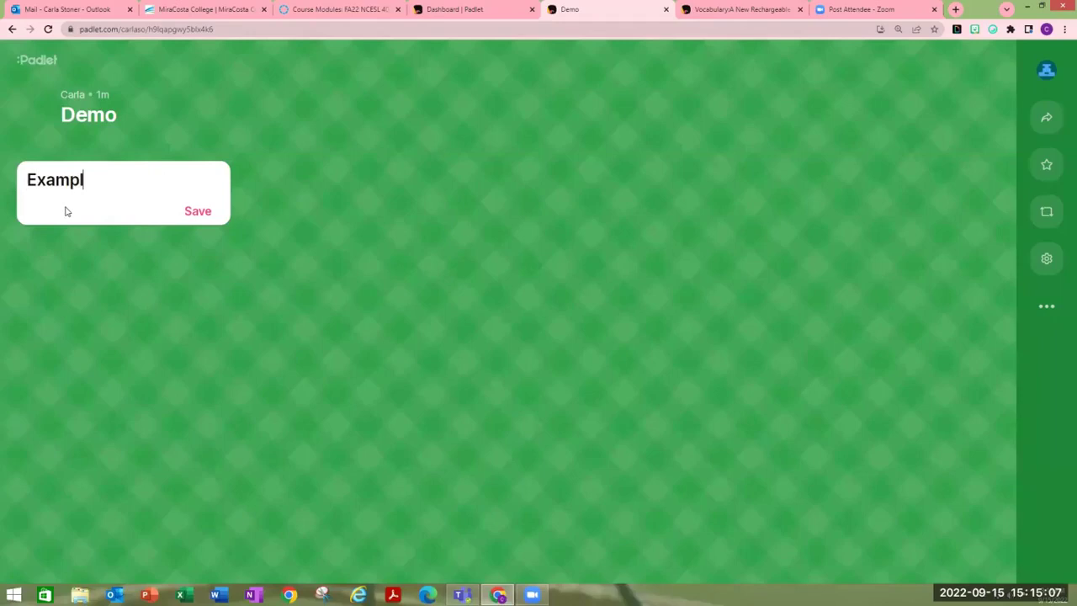
{"action": "type", "text": "e"}
{"action": "key", "text": "BackSpace"}
{"action": "key", "text": "BackSpace"}
{"action": "key", "text": "BackSpace"}
{"action": "key", "text": "BackSpace"}
{"action": "key", "text": "BackSpace"}
{"action": "key", "text": "BackSpace"}
{"action": "key", "text": "BackSpace"}
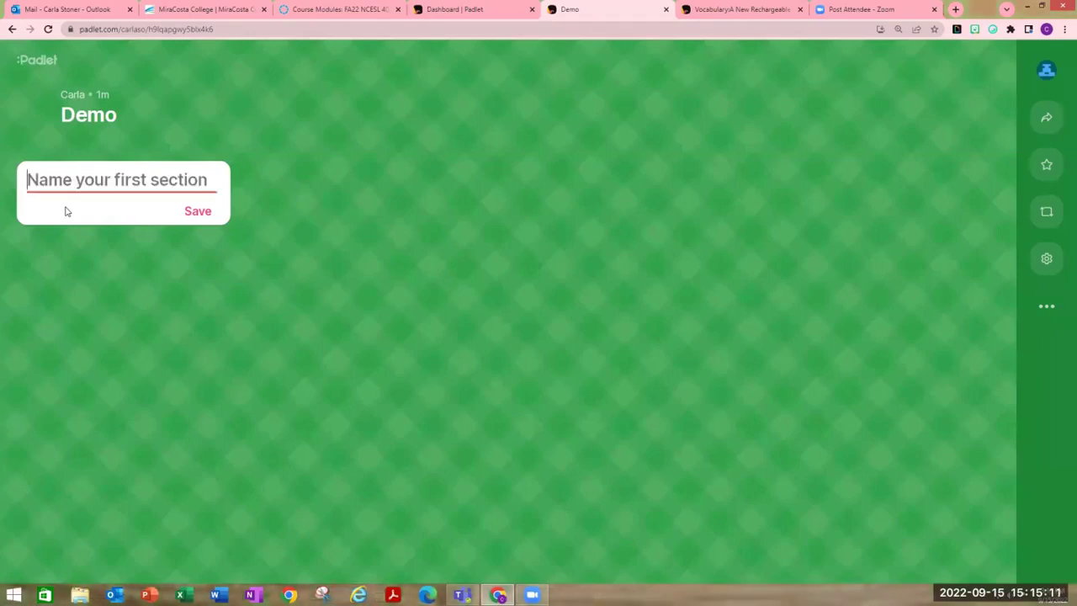
- Name the first section "Student Name. Word (POS)" and save it
{"action": "type", "text": "Student"}
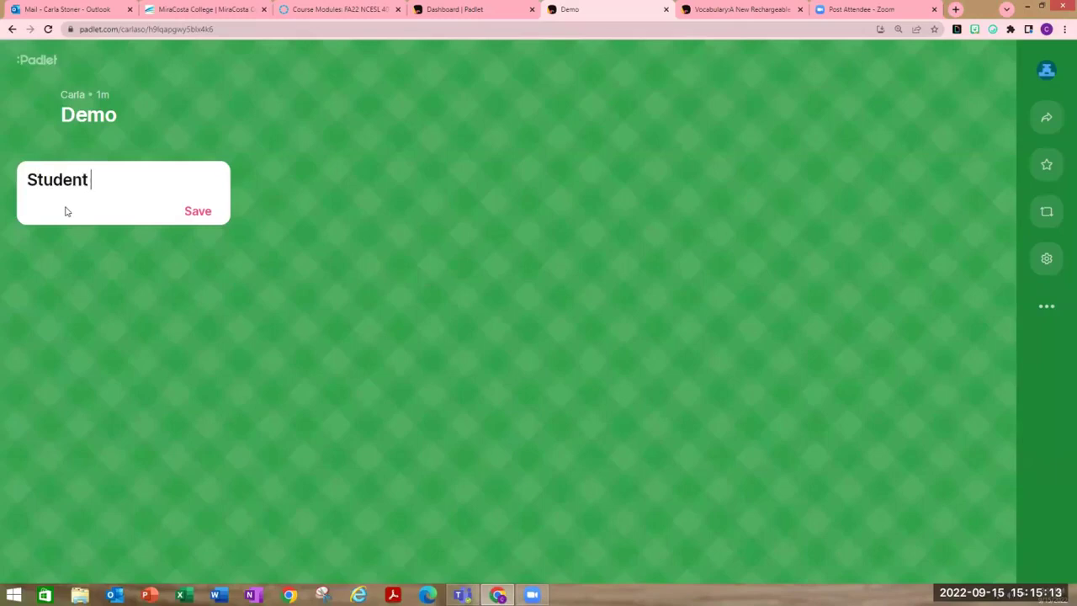
{"action": "type", "text": " Namec"}
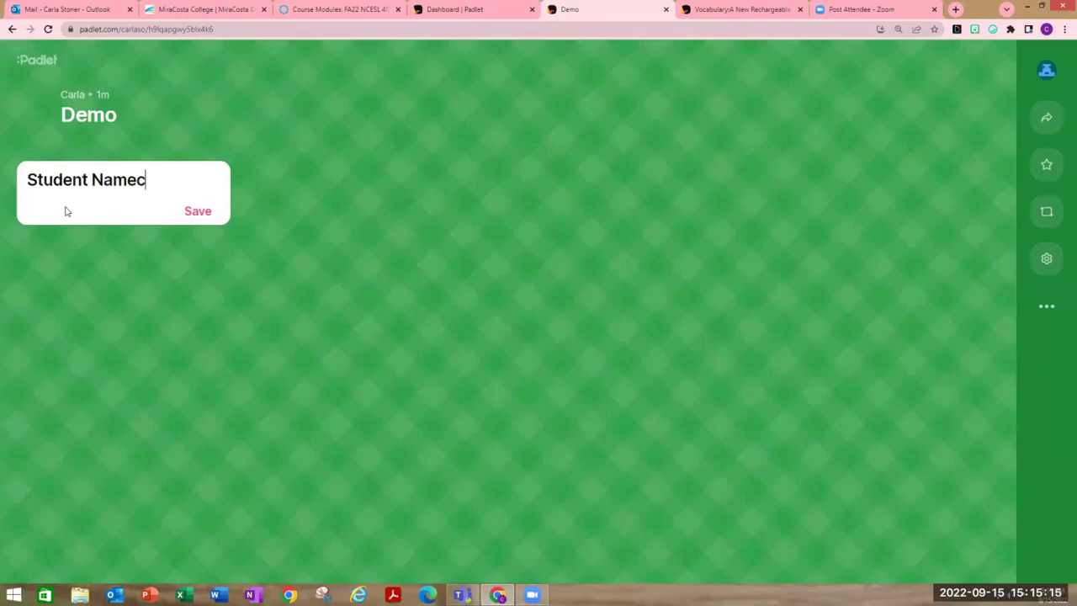
{"action": "type", "text": ". Word (POS"}
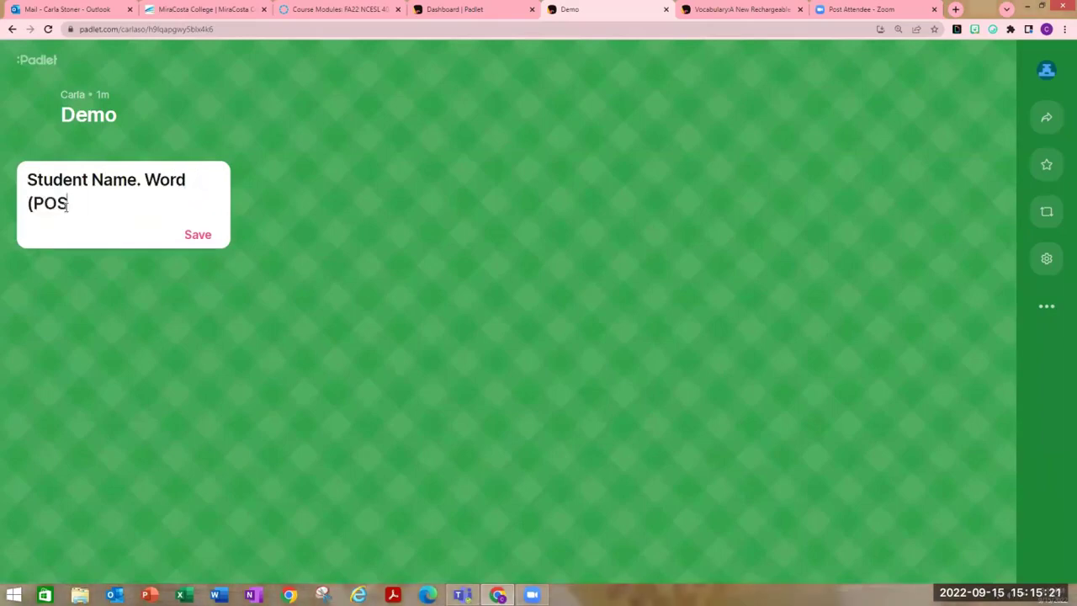
{"action": "left_click", "coordinate": [199, 238]}
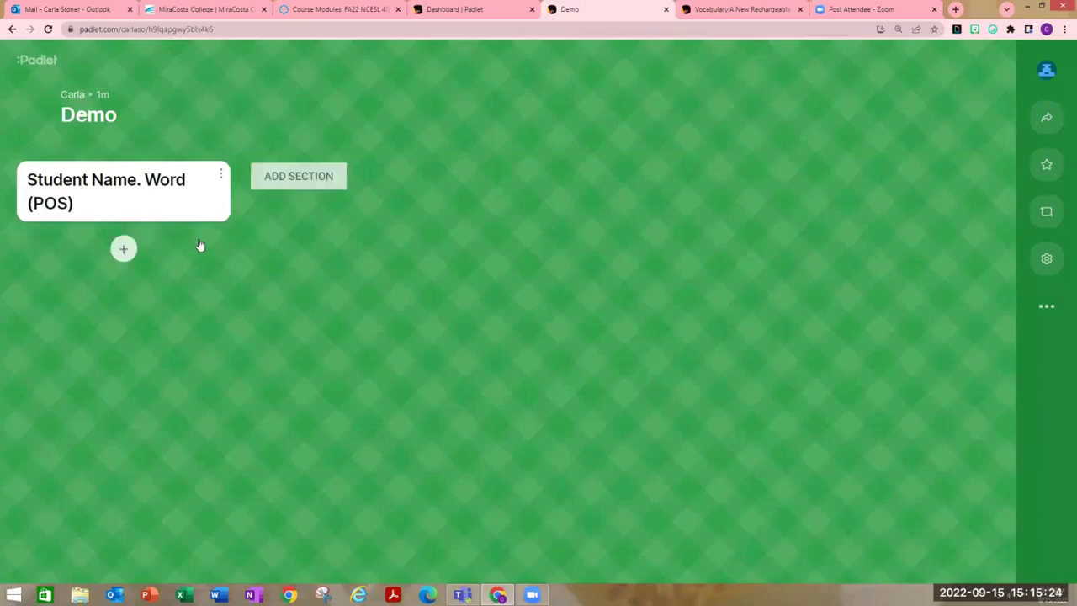
- Publish a post in the section with the subject "Definition" and the placeholder text "kfkfl llflf;;rp"
{"action": "left_click", "coordinate": [123, 250]}
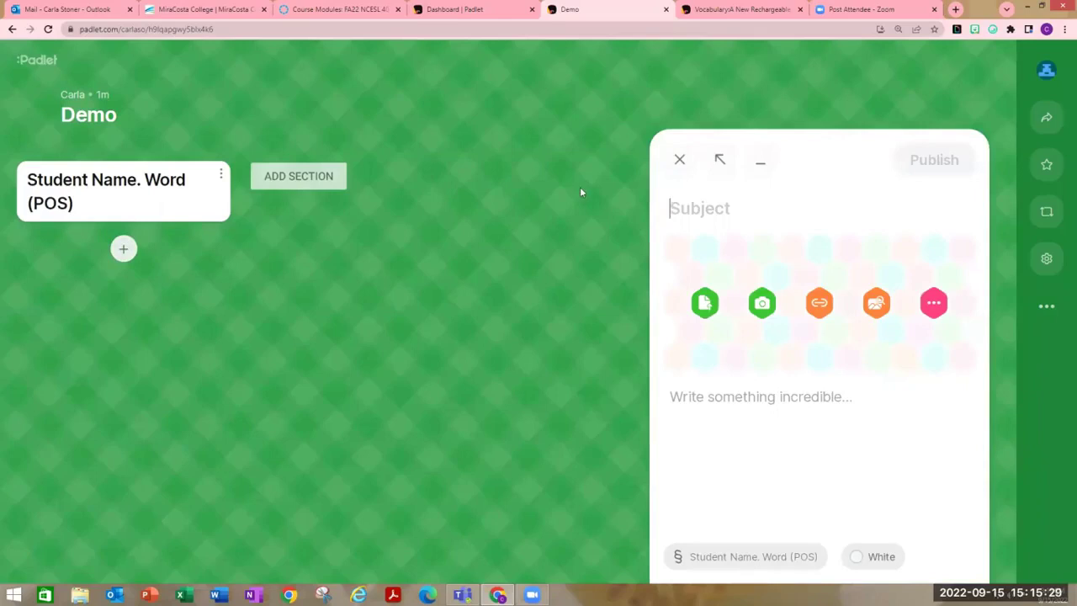
{"action": "type", "text": "Definition"}
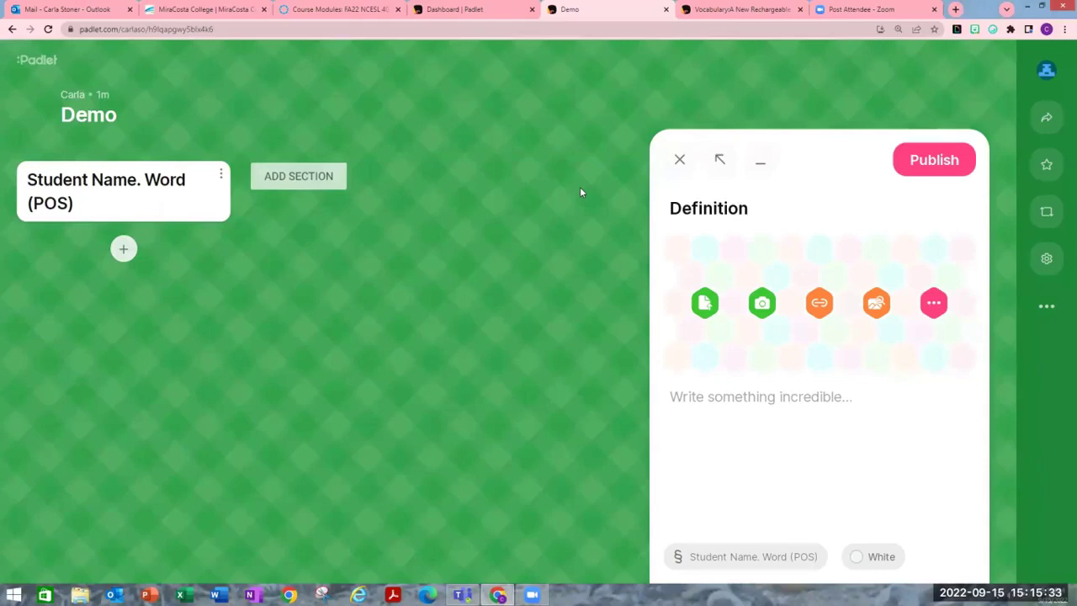
{"action": "left_click", "coordinate": [707, 396]}
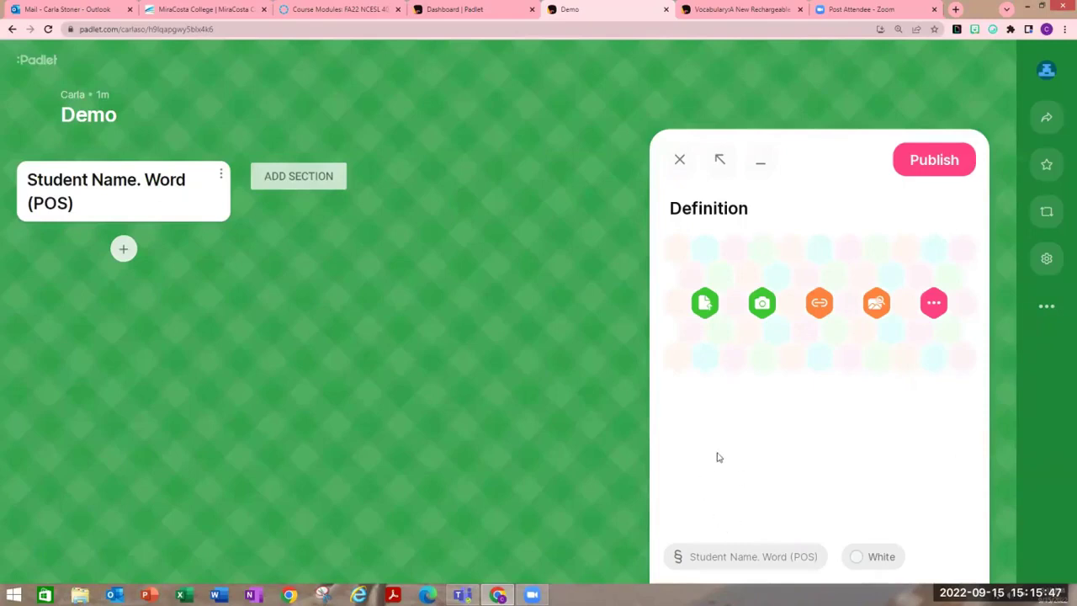
{"action": "type", "text": "kfkfl llflf;;rp"}
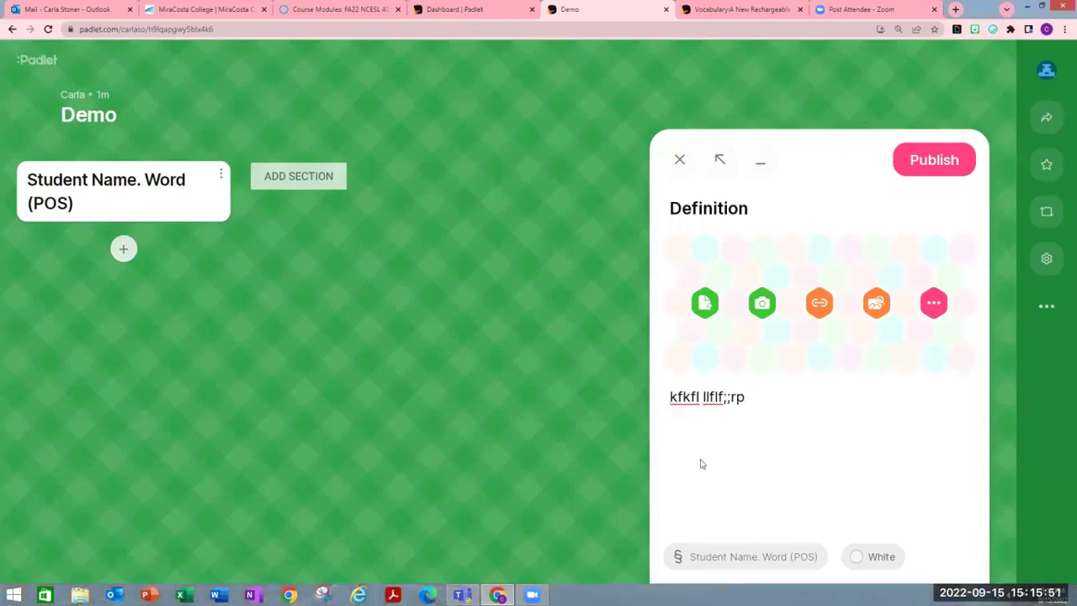
{"action": "left_click", "coordinate": [924, 162]}
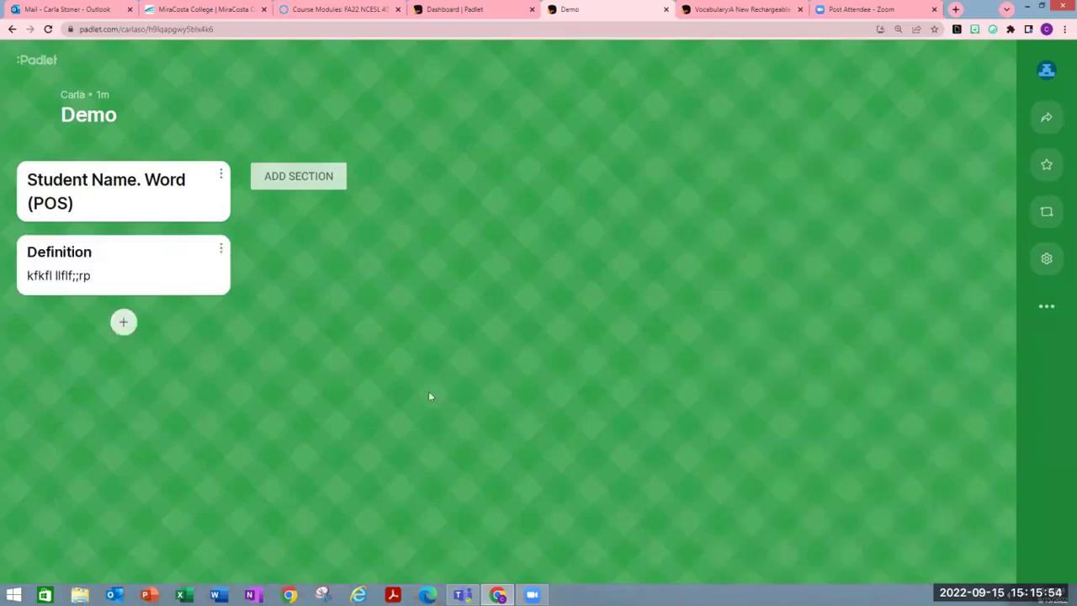
- Add a post with the subject "Picture" below the definition, using a forest photo from an image search for "covert"
{"action": "left_click", "coordinate": [122, 323]}
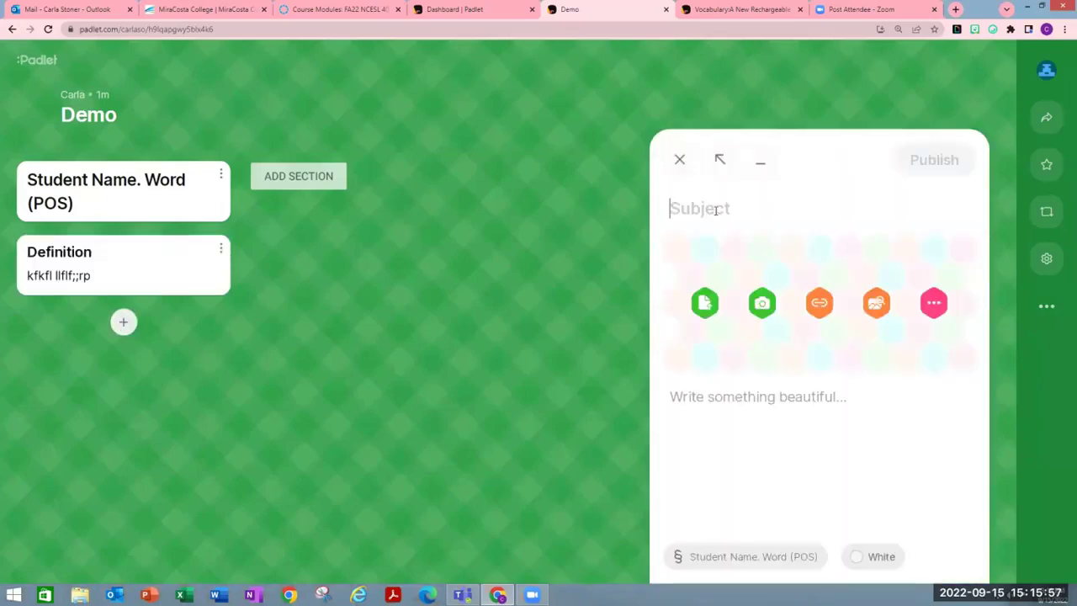
{"action": "type", "text": "Picture"}
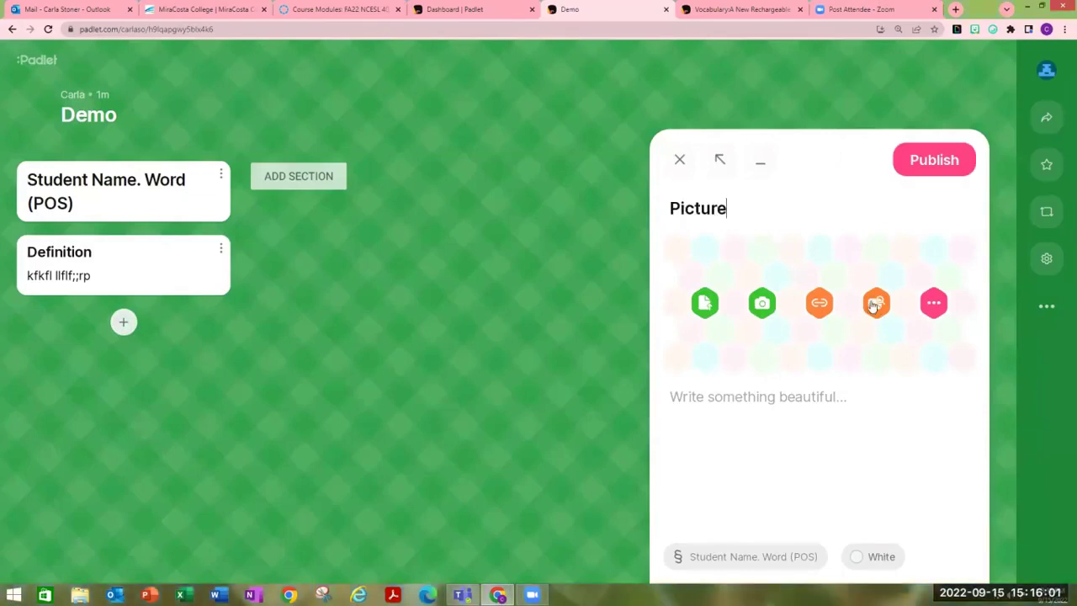
{"action": "left_click", "coordinate": [875, 305]}
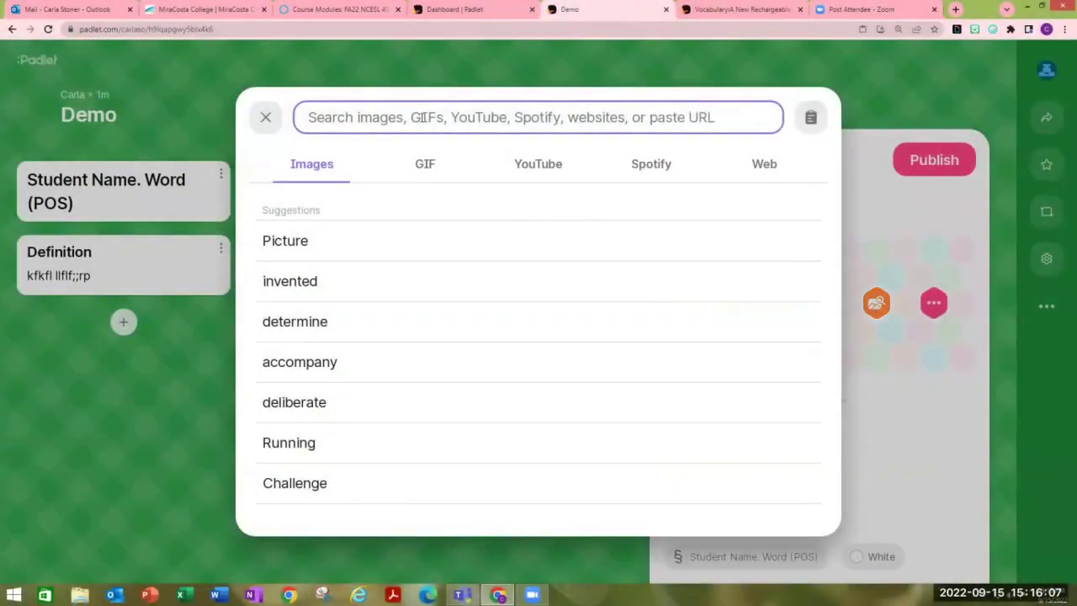
{"action": "type", "text": "covert"}
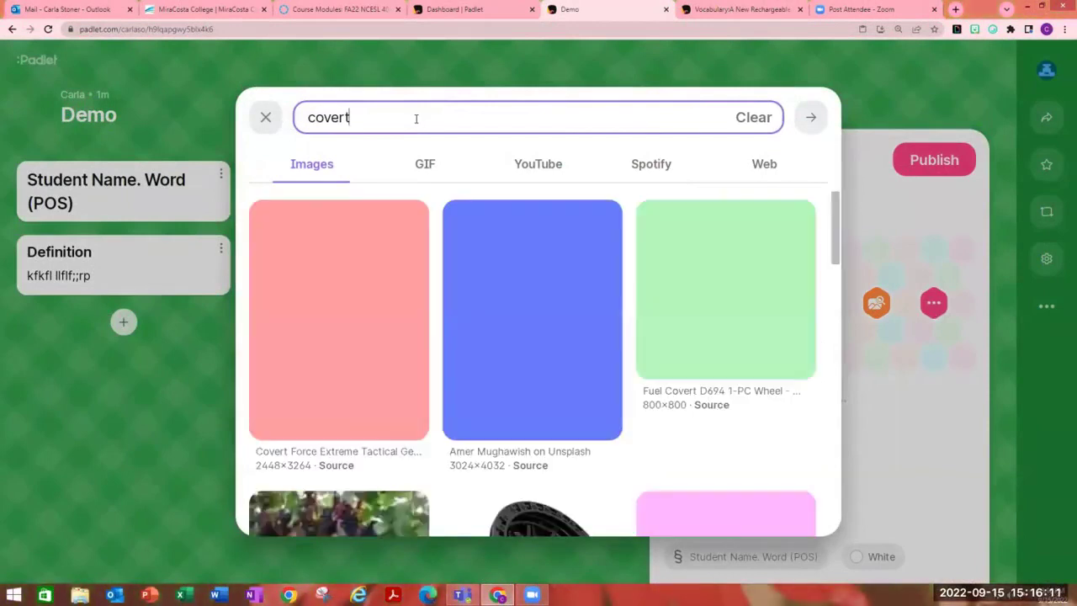
{"action": "scroll", "coordinate": [588, 382], "scroll_direction": "down", "scroll_amount": 2}
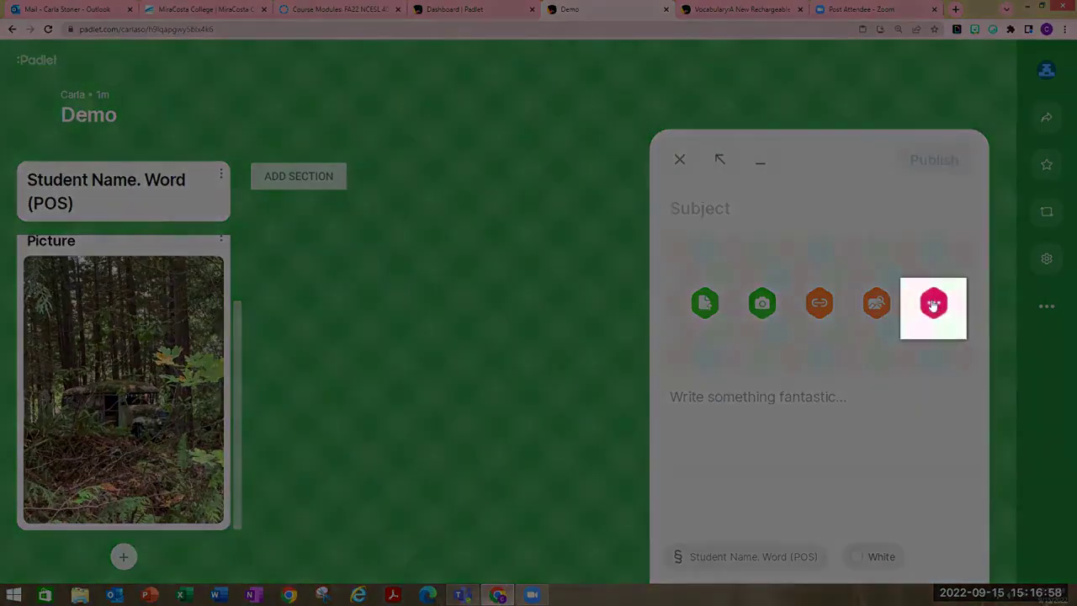
- Open the full list of attachment types for the new empty post
{"action": "left_click", "coordinate": [932, 305]}
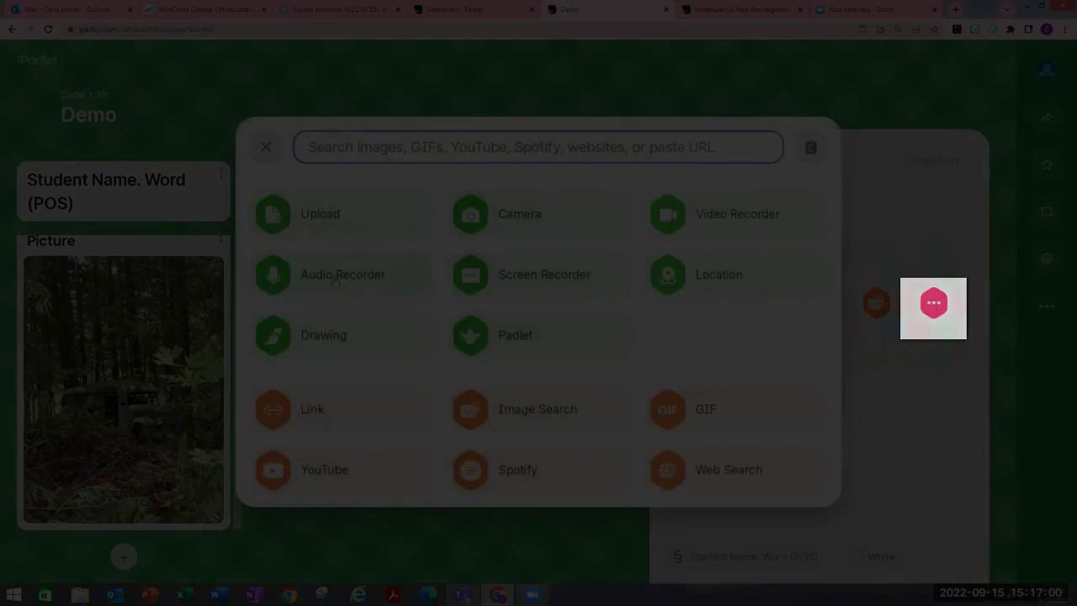